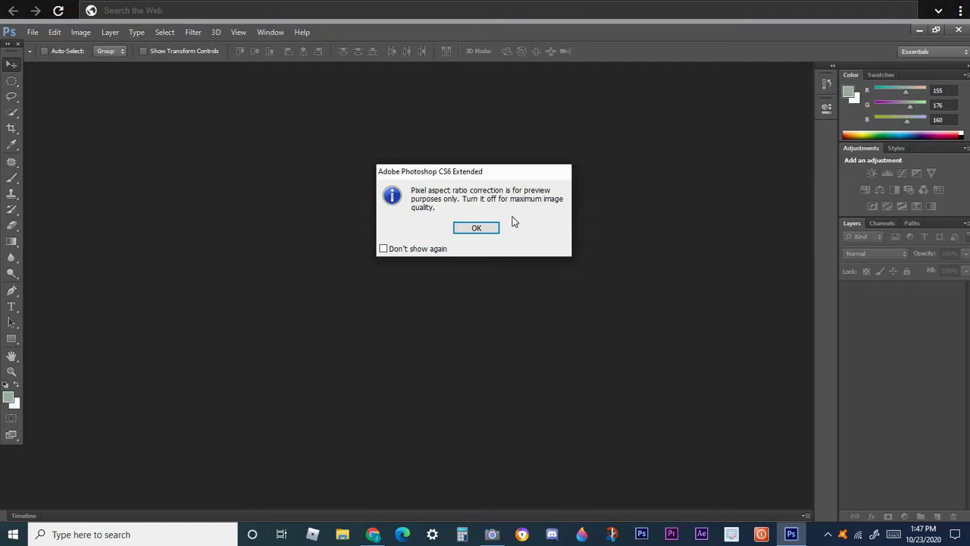
Dismiss the pixel aspect ratio notice and duplicate the dog photo's Background layer under the name Background copy
click(483, 230)
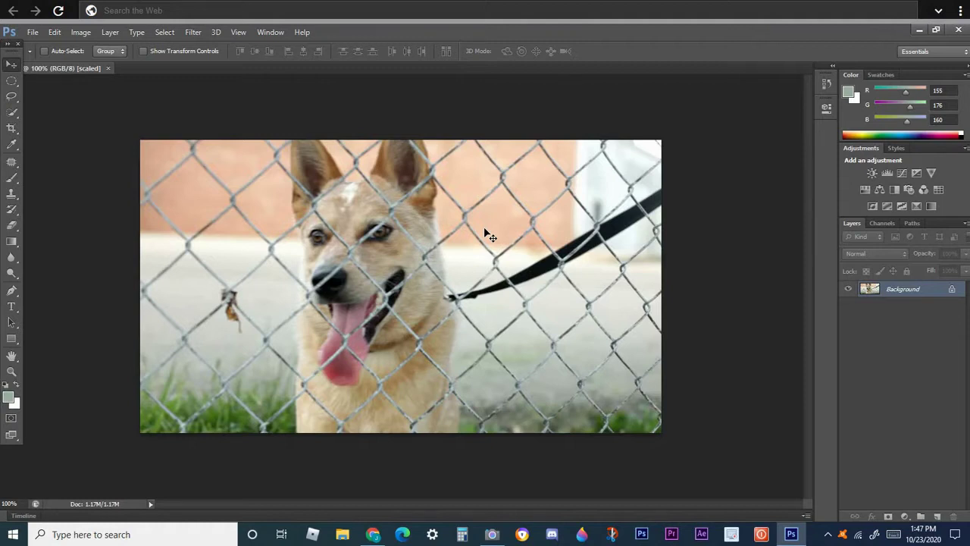
right_click(868, 290)
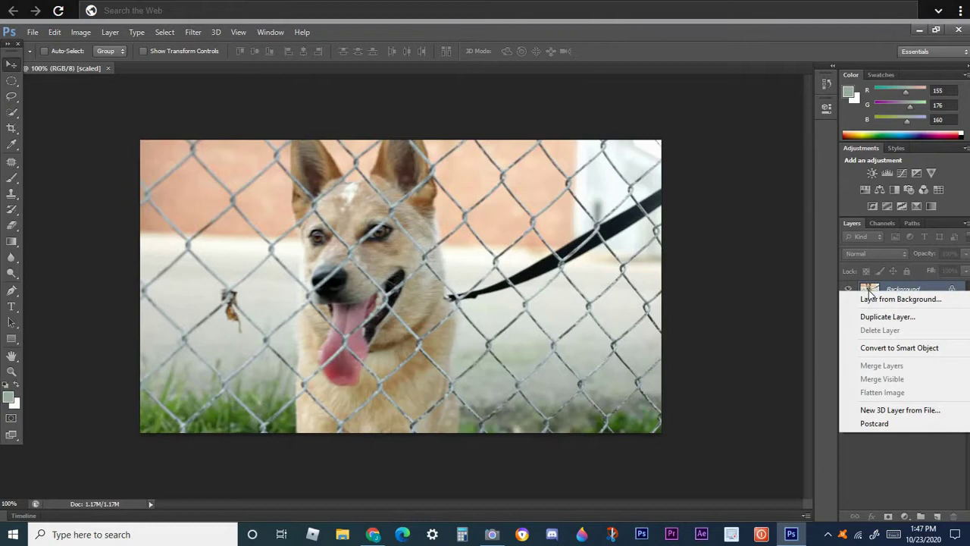
click(872, 312)
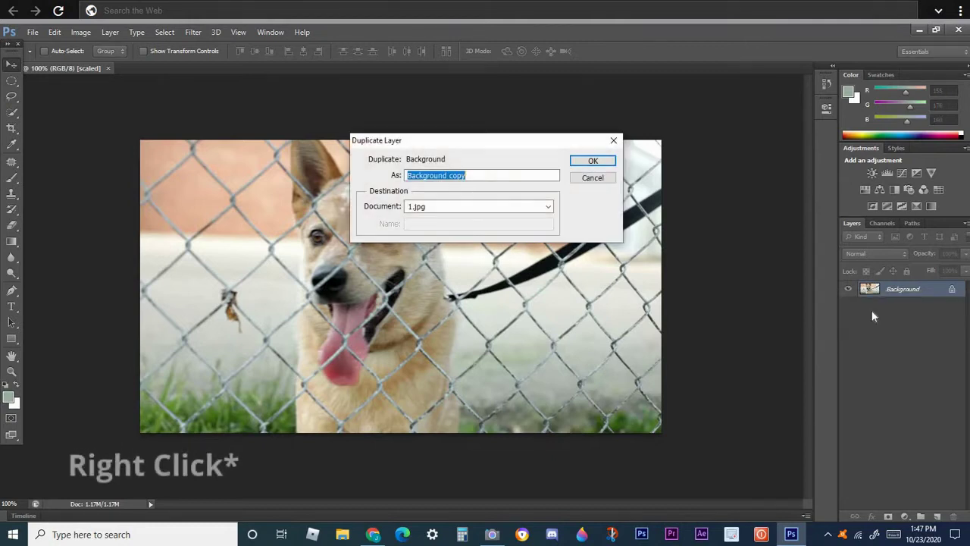
key(Return)
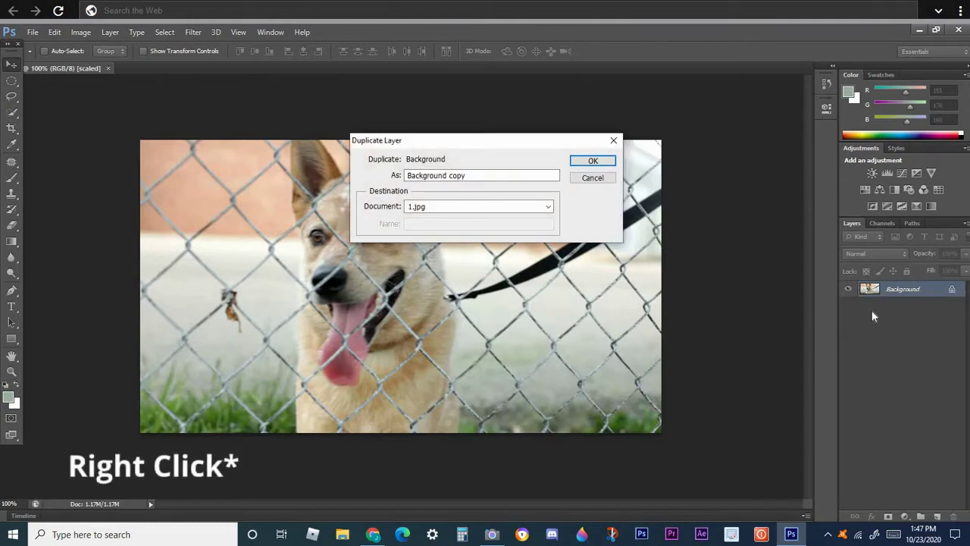
click(594, 163)
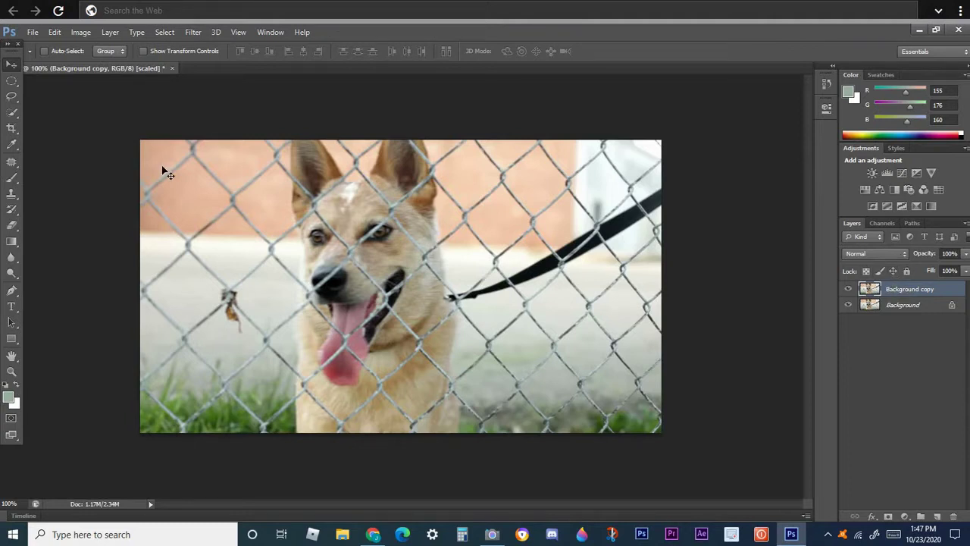
Draw an elliptical marquee selection around the dog's face, from the forehead down to the tongue
click(15, 85)
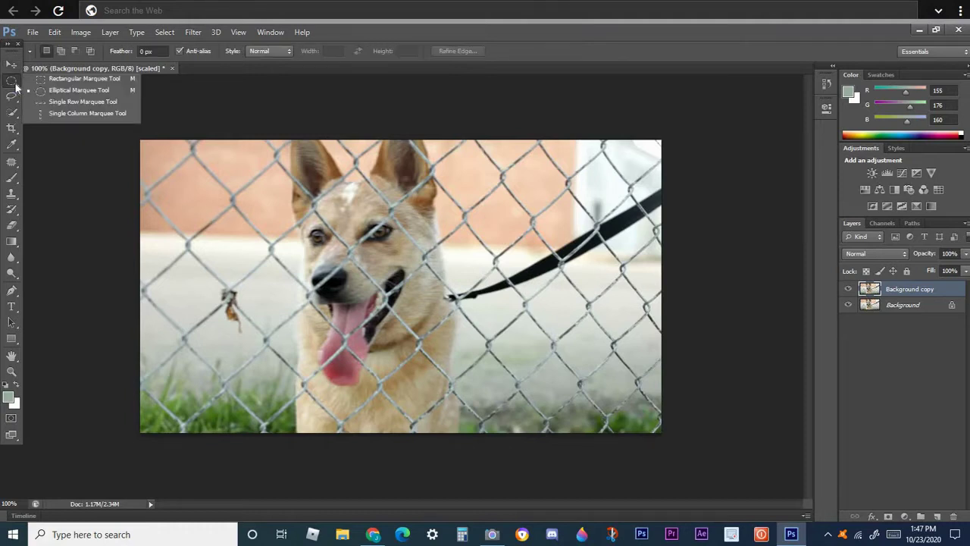
click(55, 90)
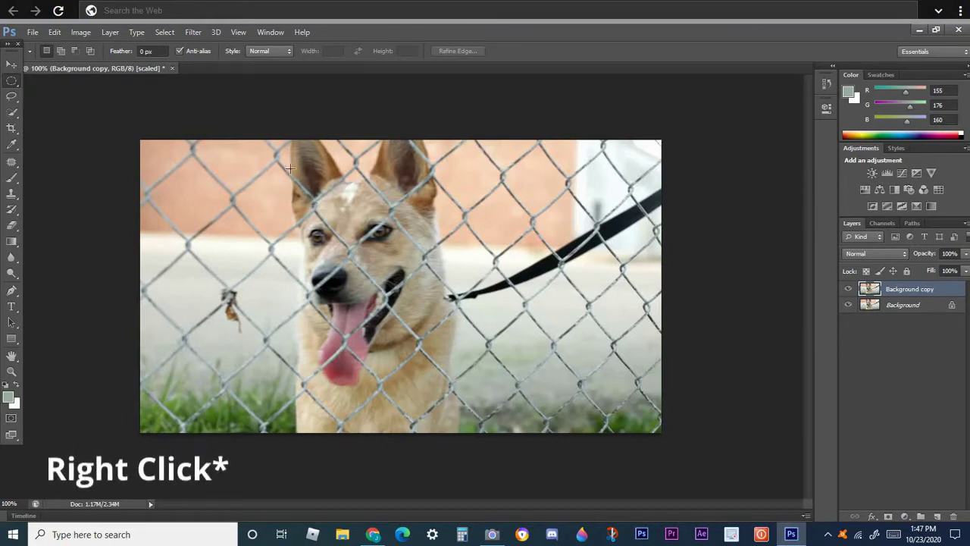
drag(294, 182, 427, 370)
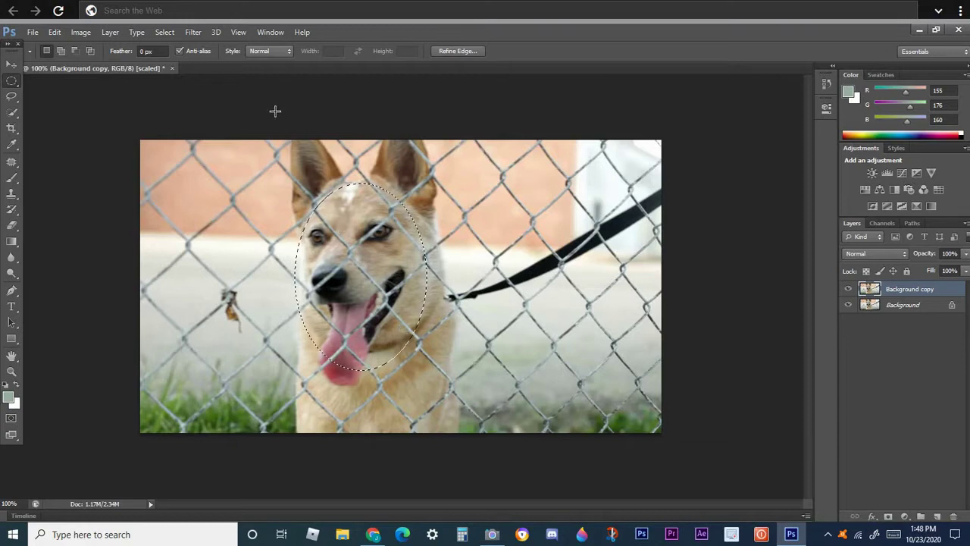
Pixelate the selected face with the Mosaic filter at a cell size of 21 square, and deselect
click(196, 35)
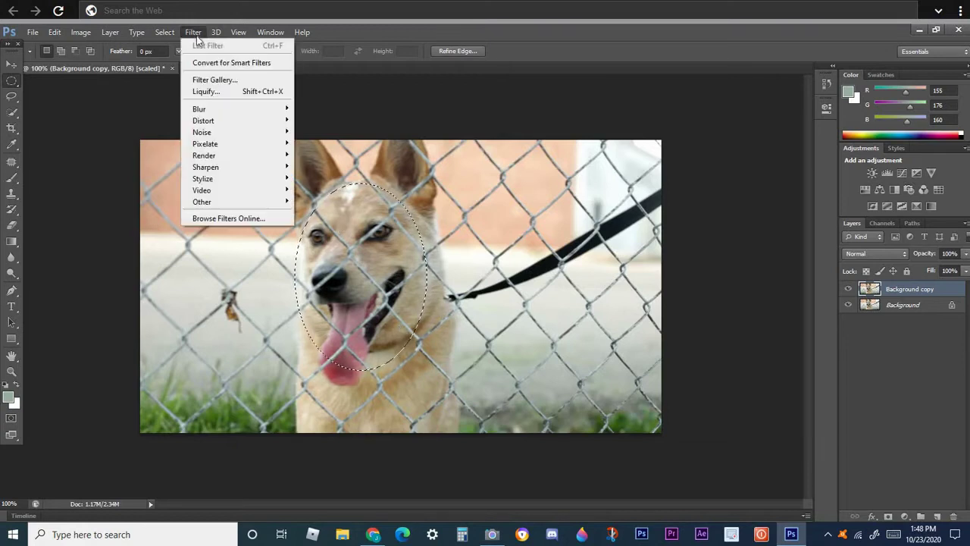
mouse_move(233, 112)
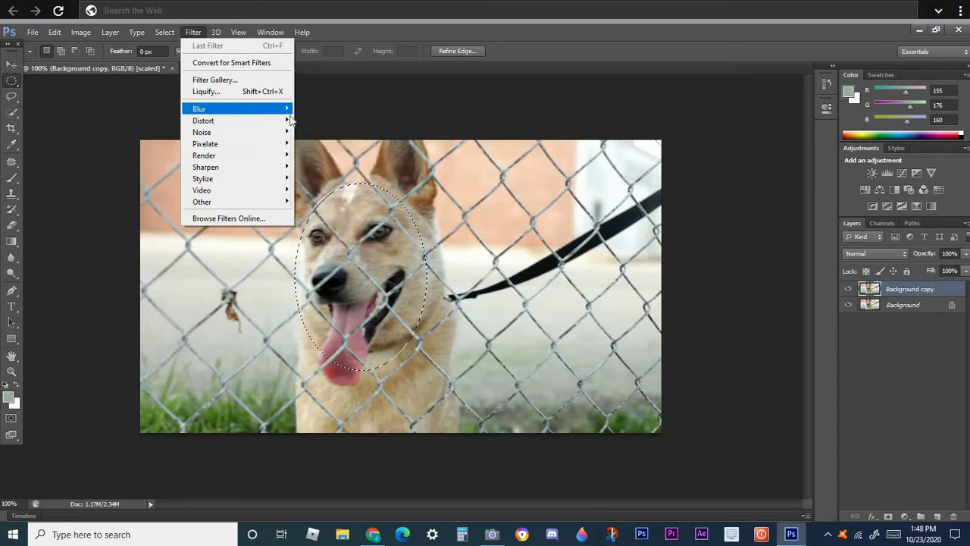
mouse_move(287, 110)
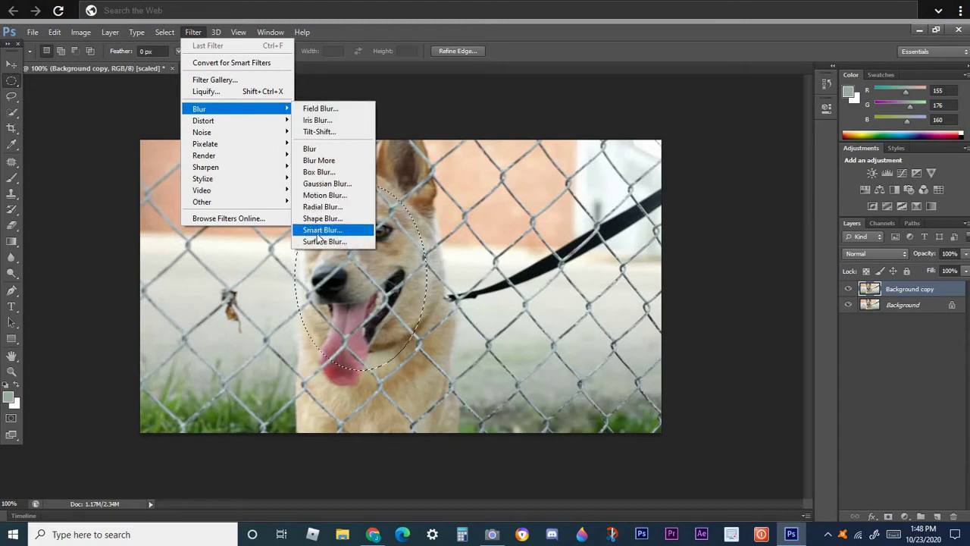
mouse_move(269, 146)
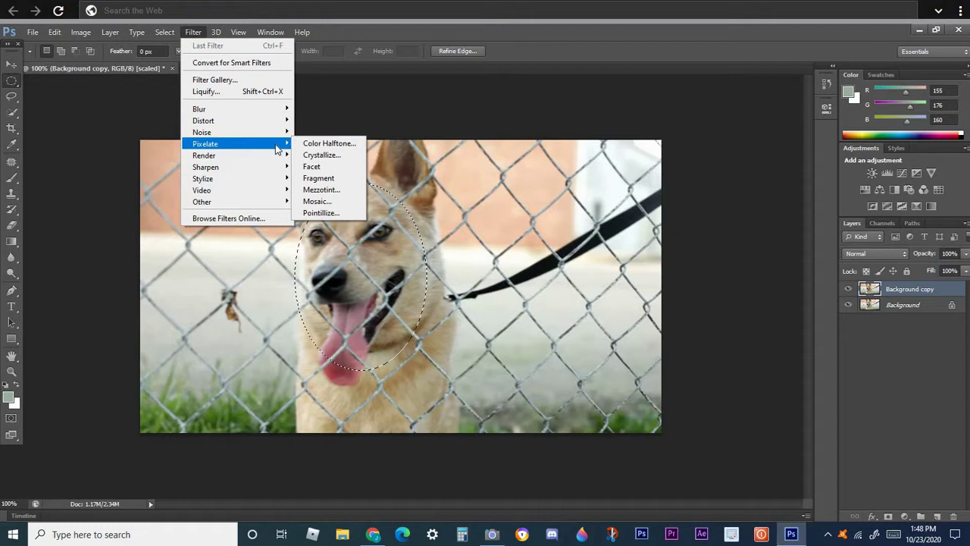
click(315, 200)
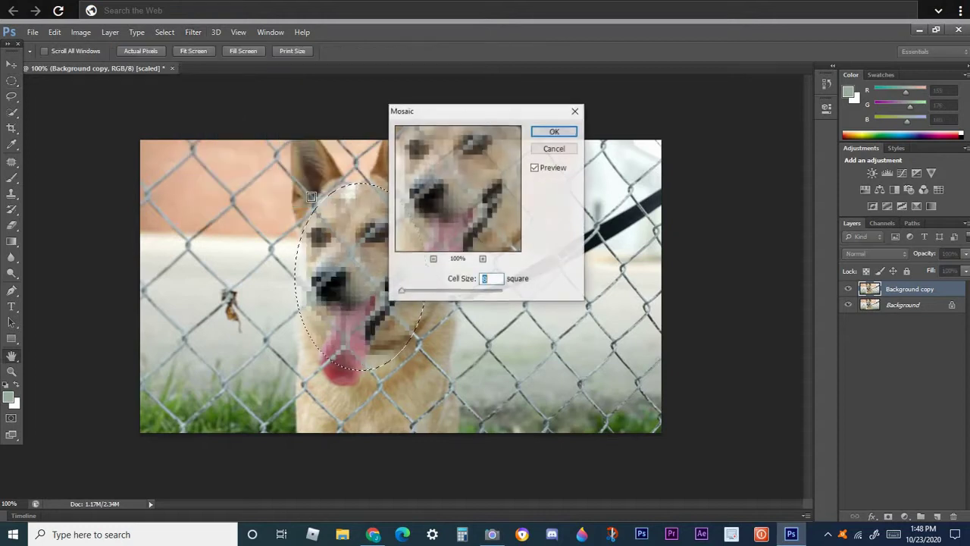
drag(402, 294, 467, 288)
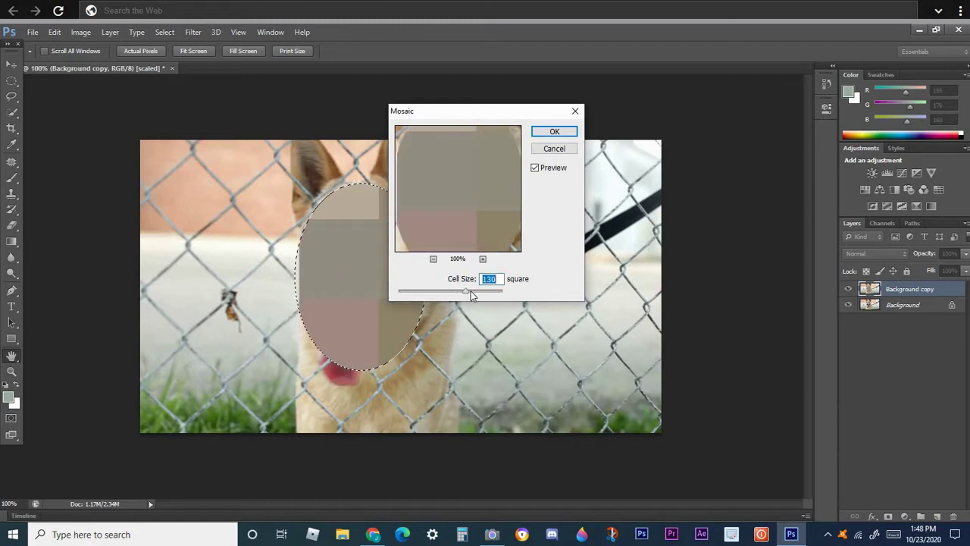
drag(467, 291, 407, 292)
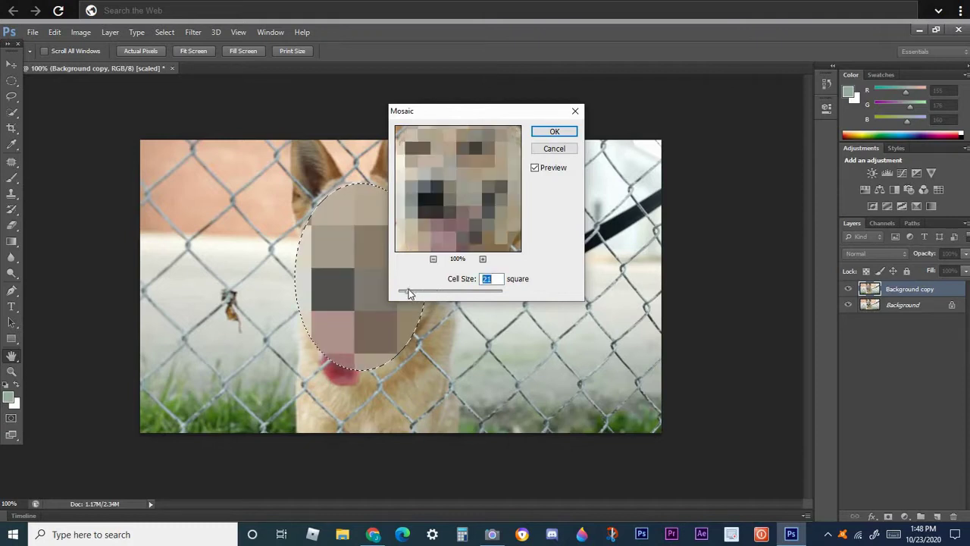
click(543, 131)
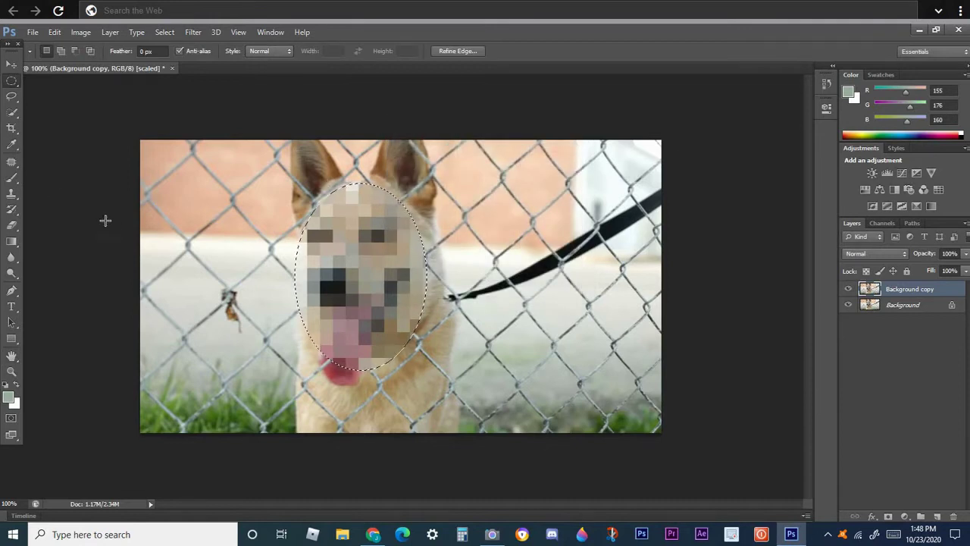
key(ctrl+d)
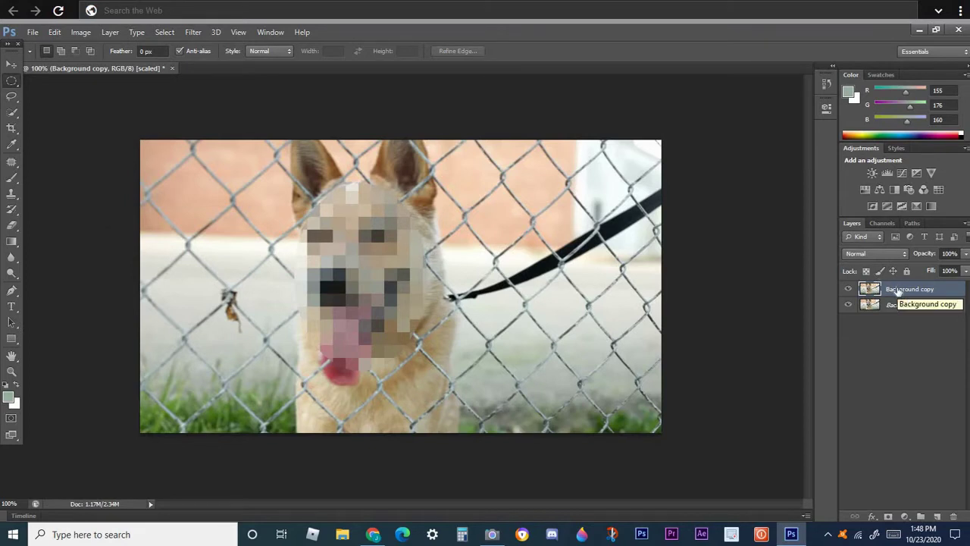
Delete the pixelated Background copy layer and duplicate the Background layer again
key(Delete)
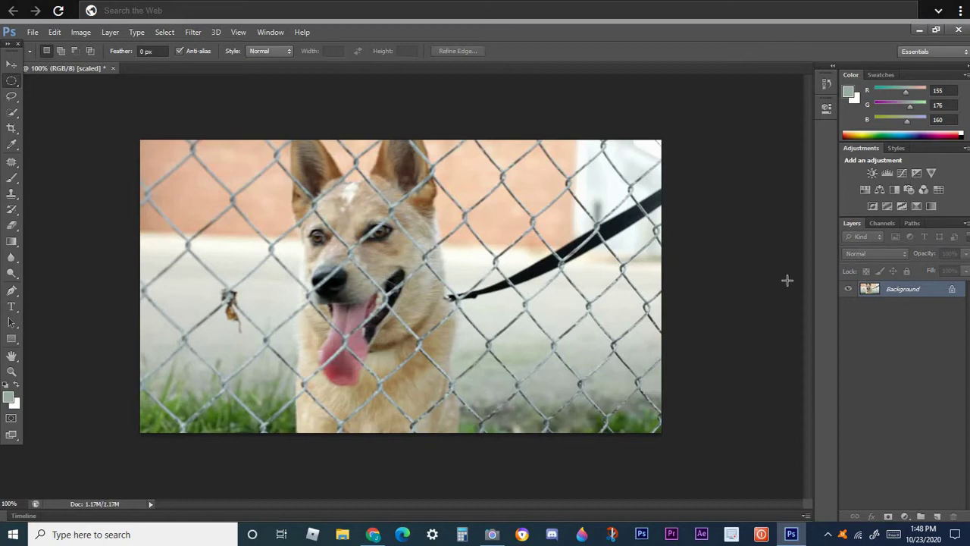
right_click(878, 296)
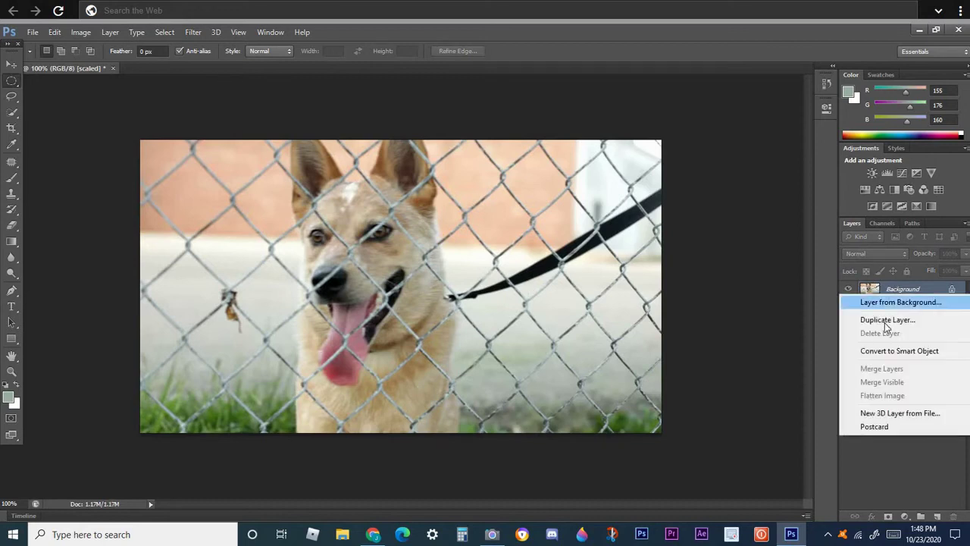
click(887, 318)
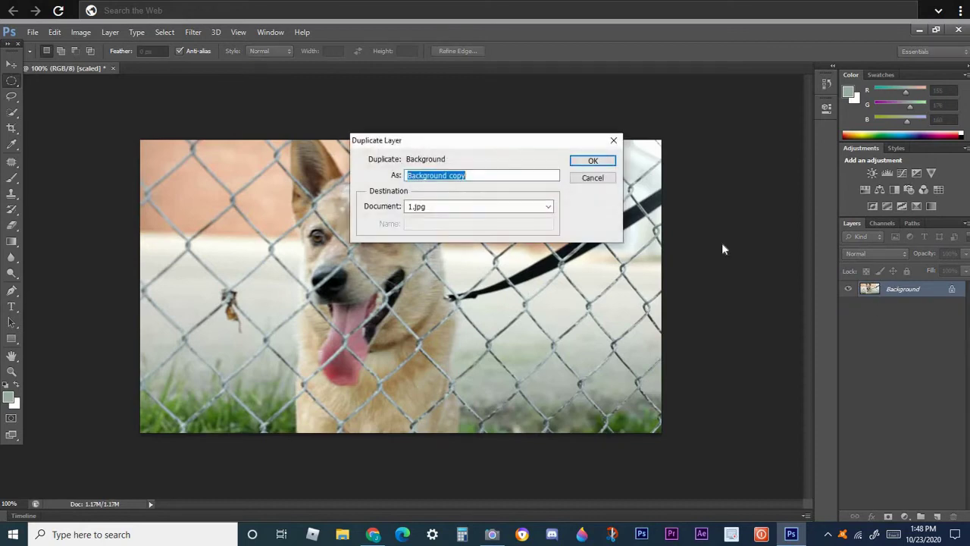
click(592, 160)
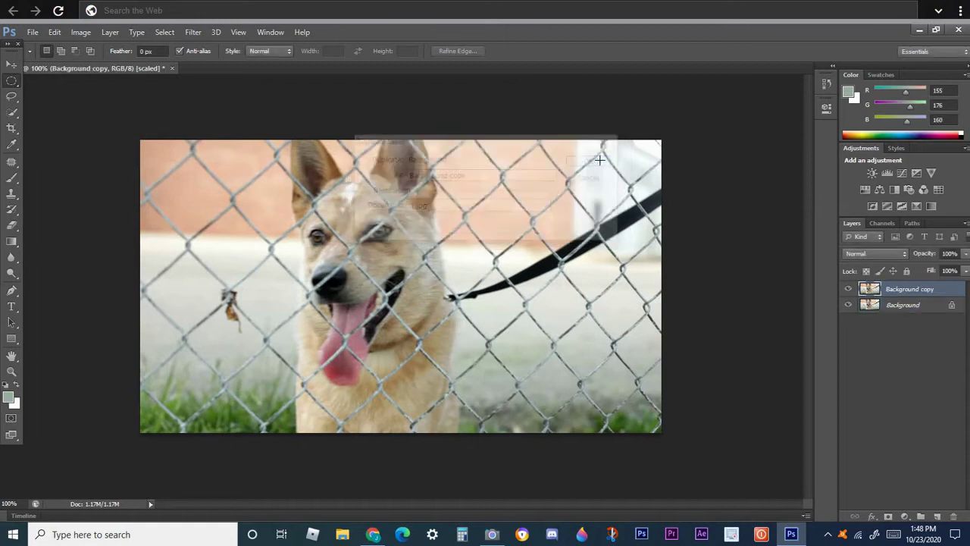
Draw a rectangular marquee selection around the dog's head, from the ears down to the tongue
right_click(11, 83)
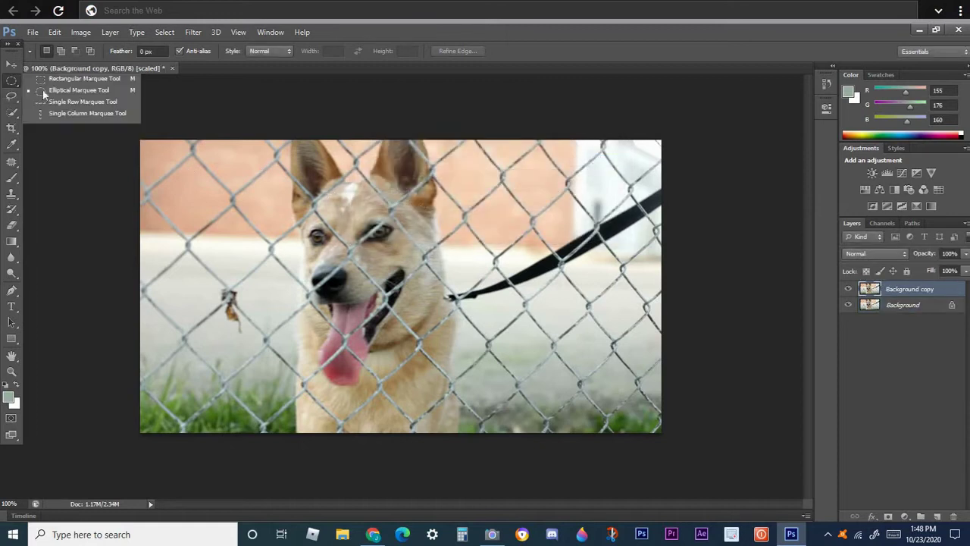
click(68, 80)
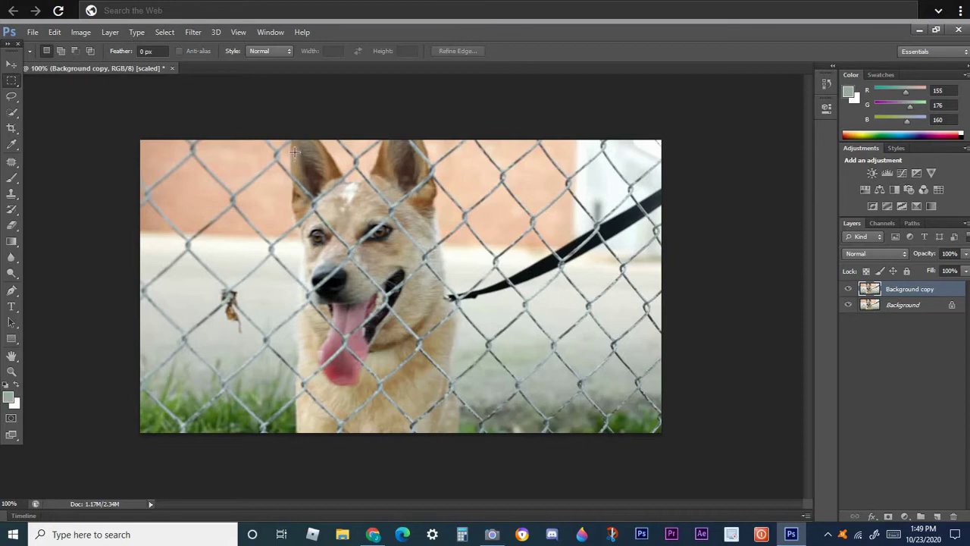
drag(290, 152, 438, 372)
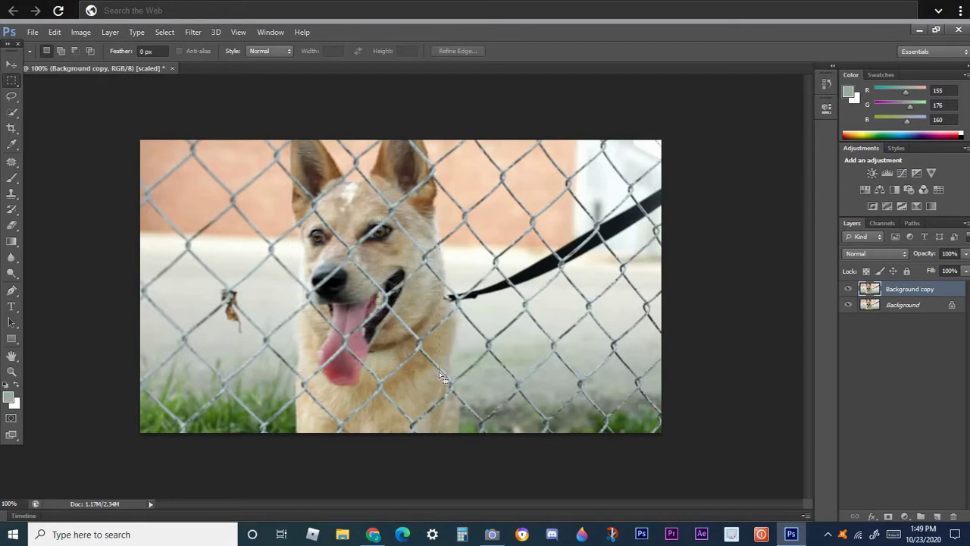
Blur the selected head area with a Gaussian Blur of radius 20.9 pixels, and deselect
click(199, 32)
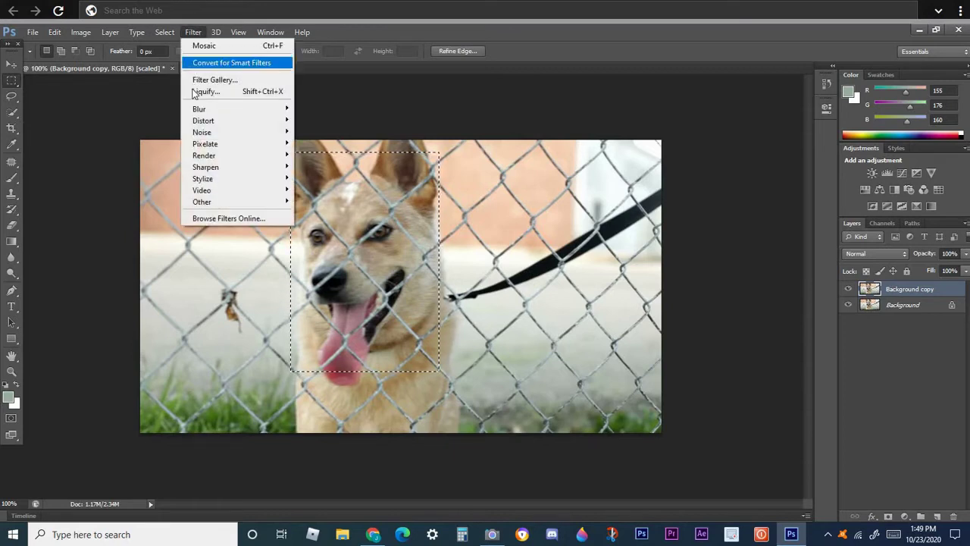
mouse_move(242, 109)
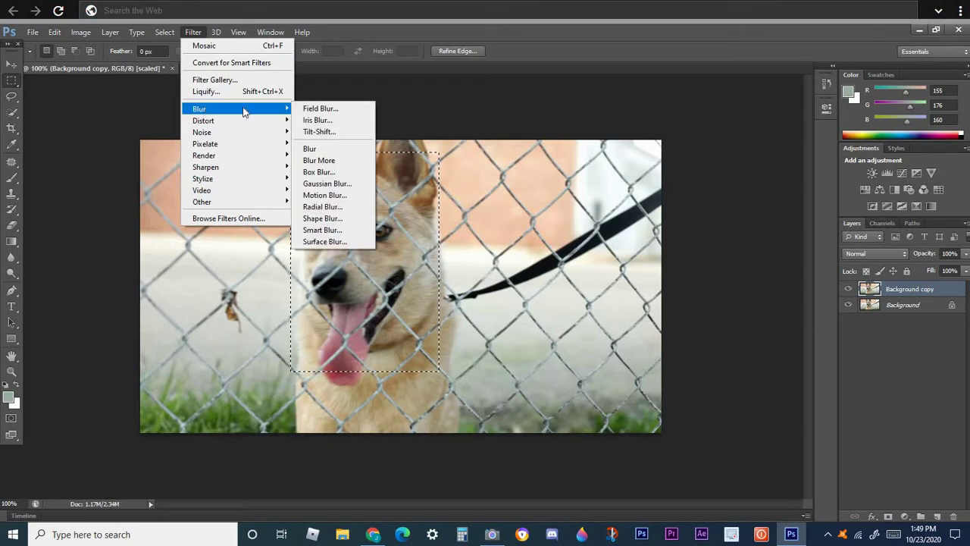
click(326, 184)
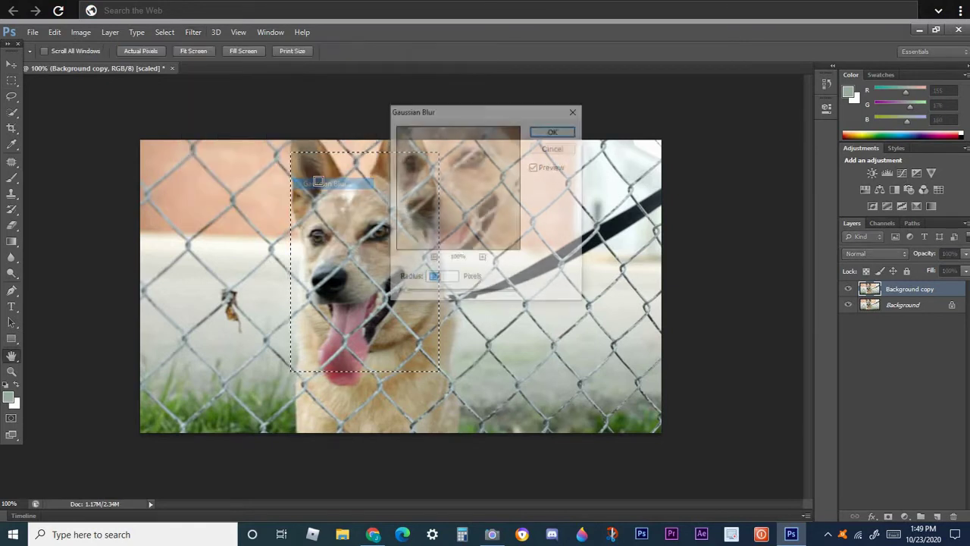
drag(404, 294, 452, 298)
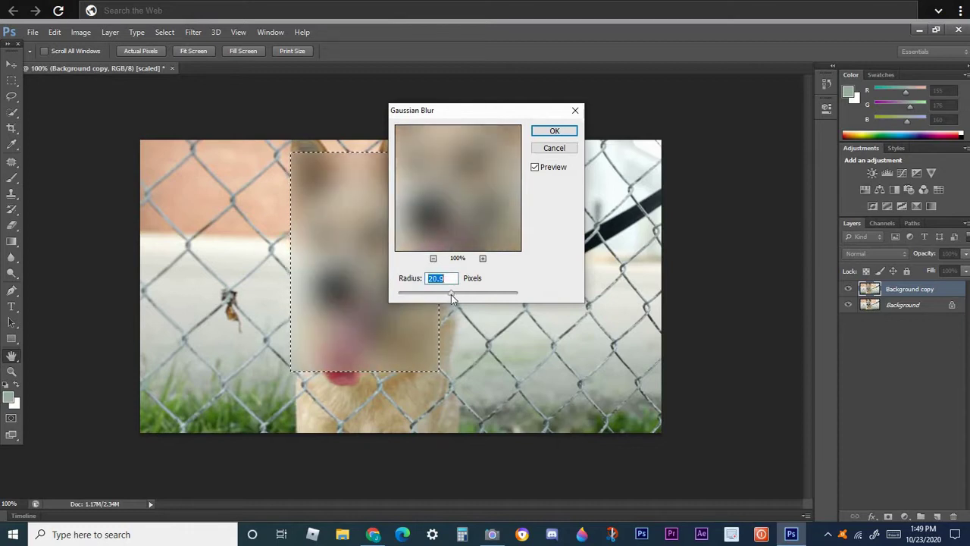
click(554, 132)
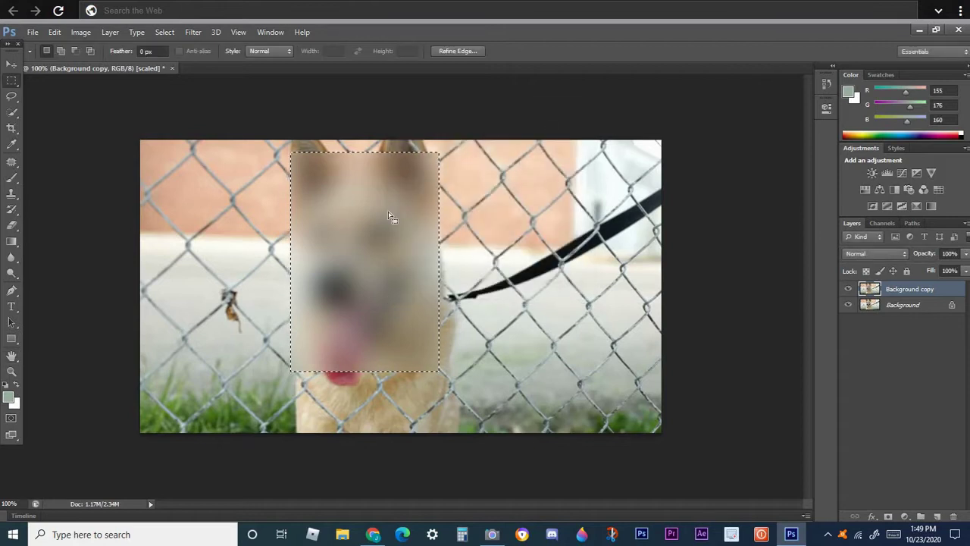
key(ctrl+d)
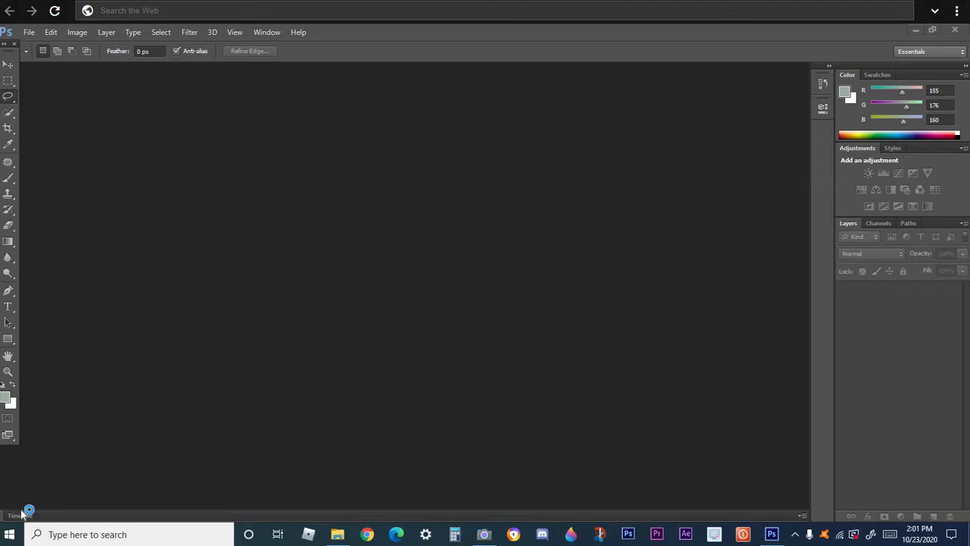
Open the 5-beach image from the Camera Roll folder
click(33, 34)
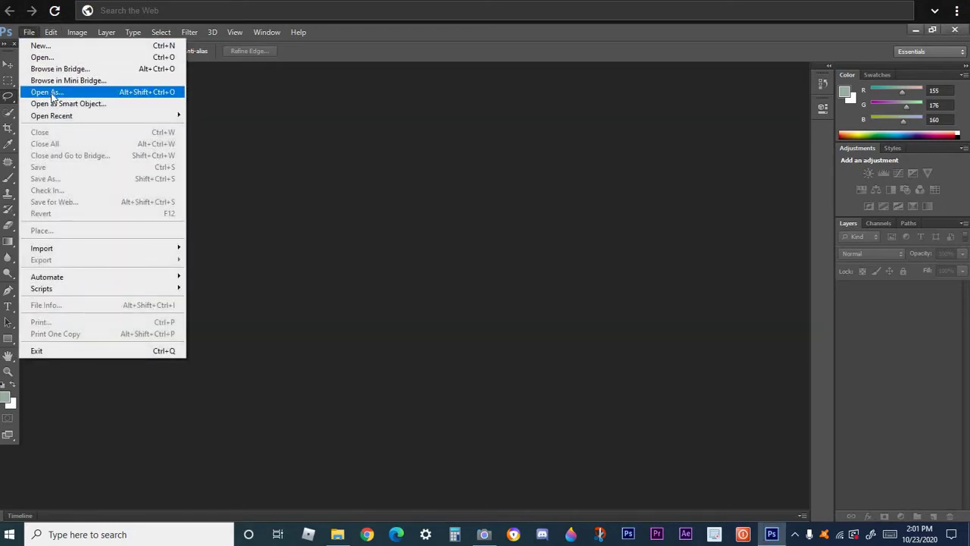
click(44, 58)
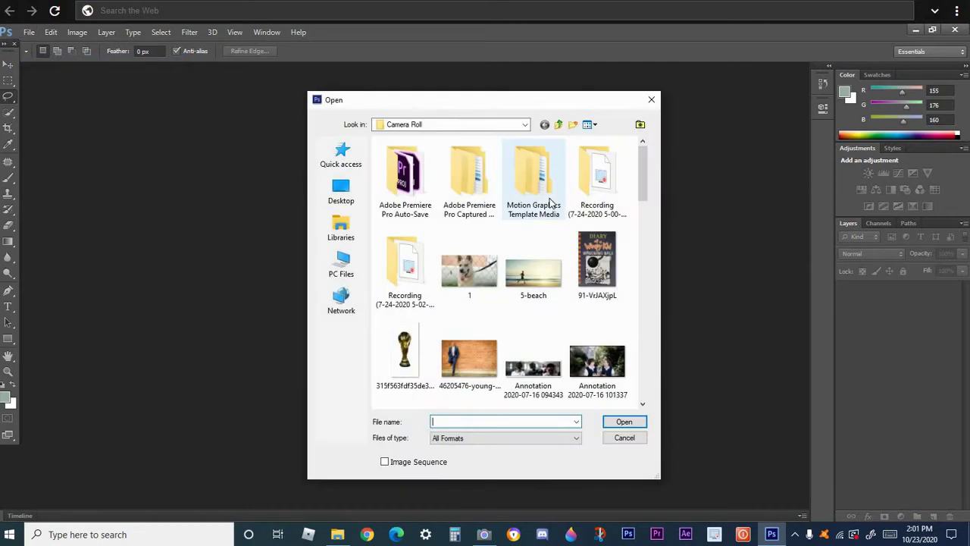
double_click(525, 273)
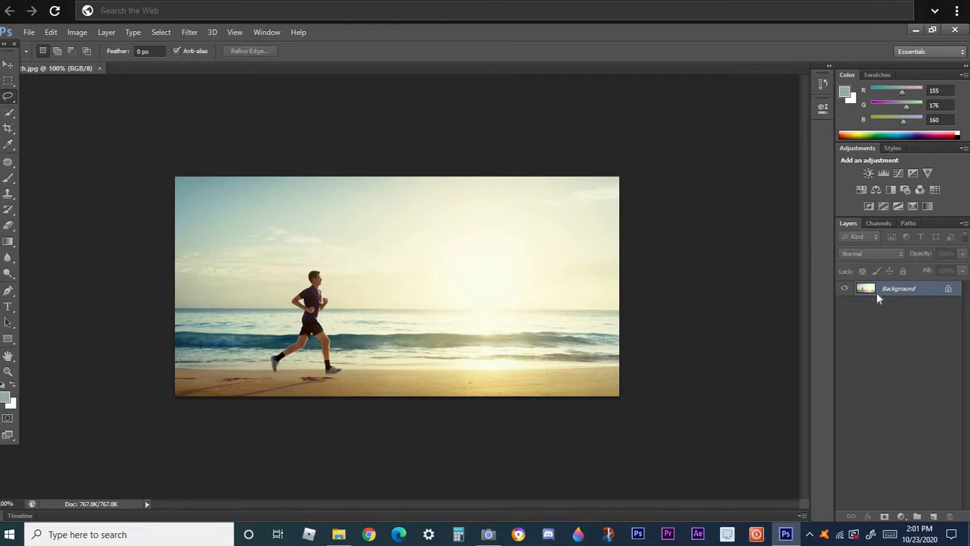
Duplicate the Background layer under the name Back01 and make the copy the active layer
right_click(877, 297)
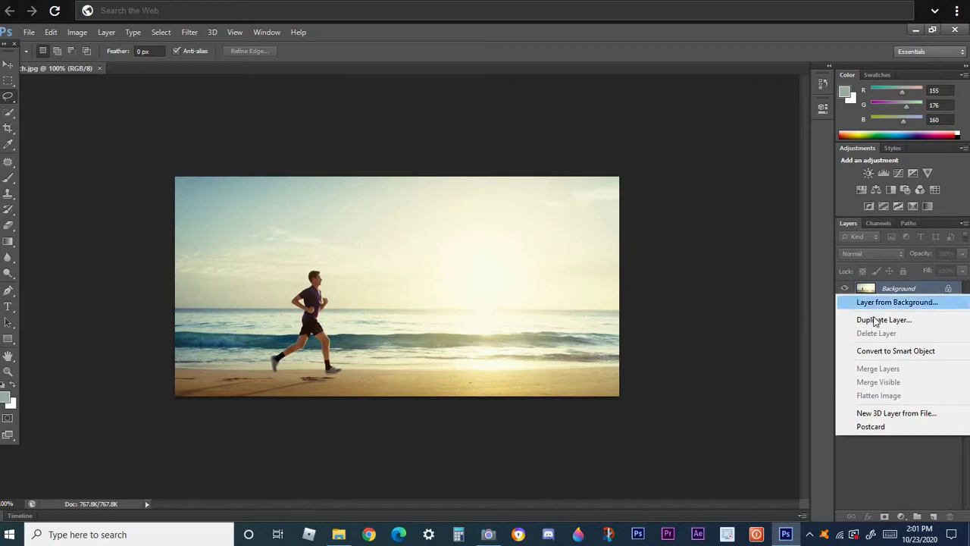
click(876, 321)
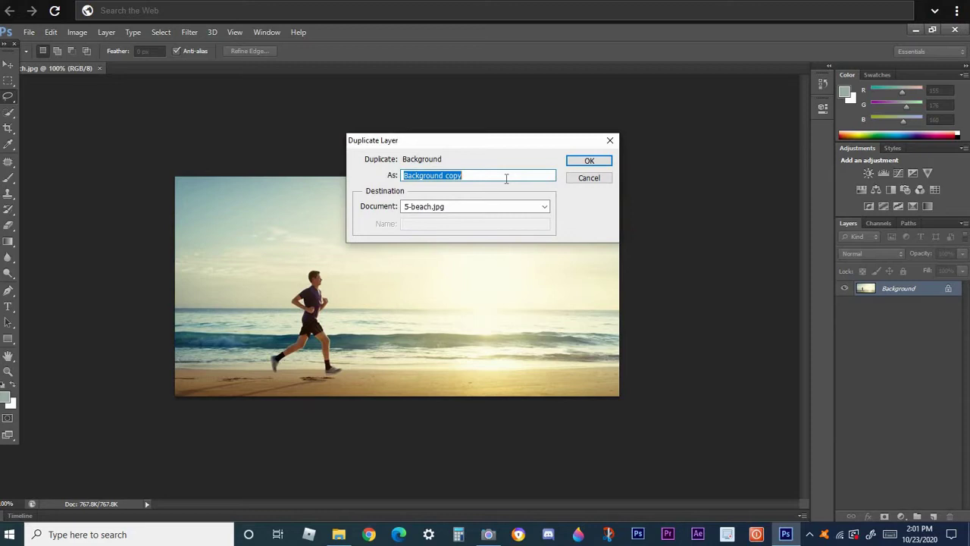
text(Back)
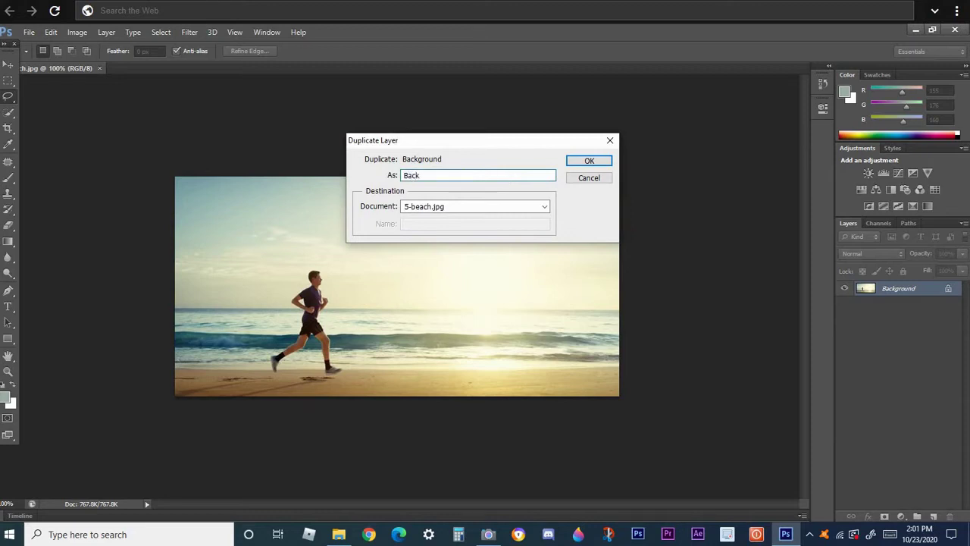
text(01)
click(576, 163)
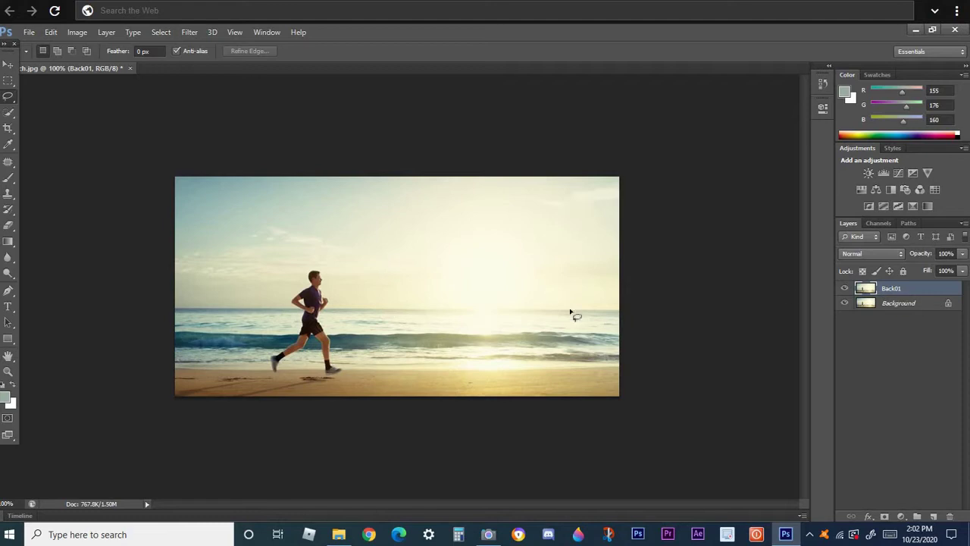
click(901, 305)
click(888, 291)
Draw a freehand Lasso selection around the whole runner and his shadow, and postpone the Windows restart by an hour
click(8, 96)
click(13, 65)
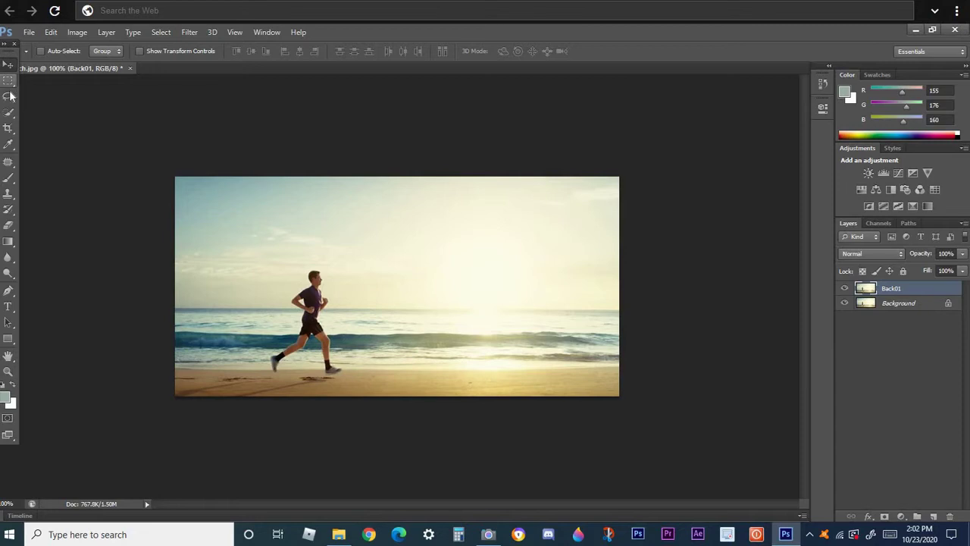
click(9, 95)
key(v)
click(10, 95)
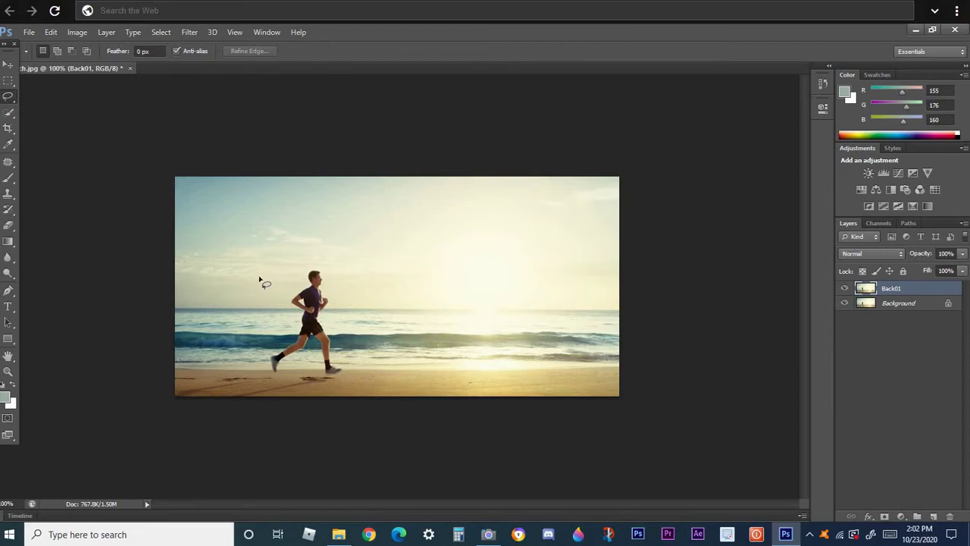
mouse_move(255, 274)
mouse_down()
mouse_move(249, 377)
mouse_move(331, 393)
mouse_move(342, 388)
mouse_move(350, 349)
mouse_move(348, 241)
mouse_move(266, 236)
mouse_move(253, 280)
mouse_move(253, 375)
mouse_up()
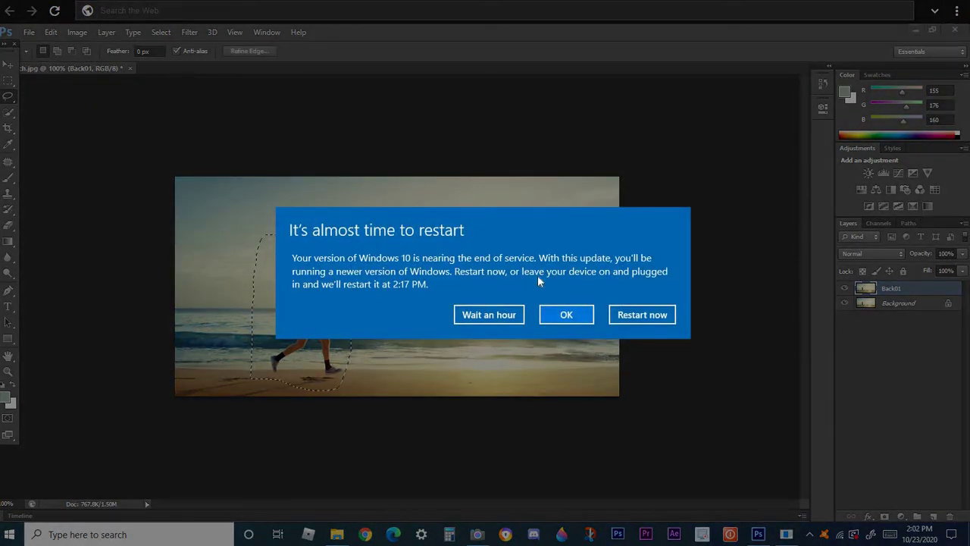
click(501, 322)
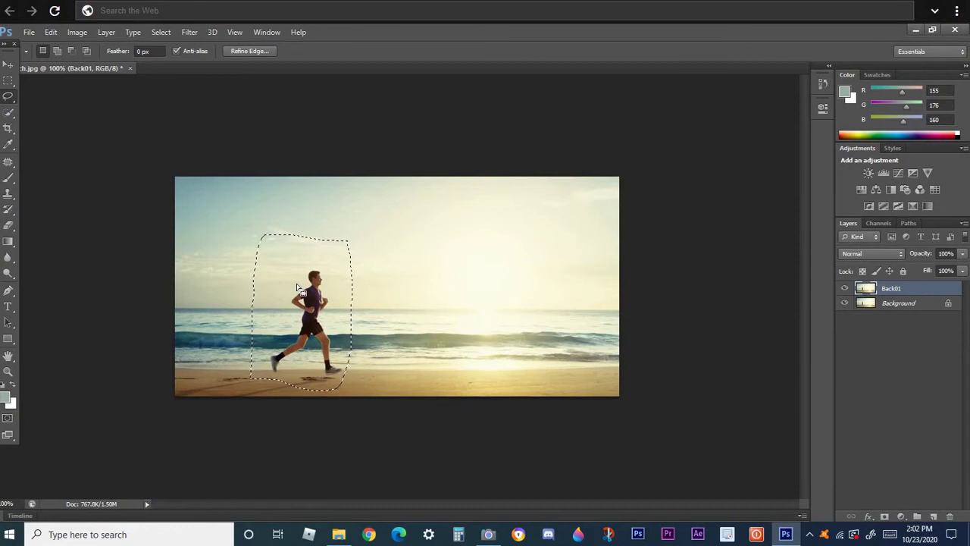
Fill the selection around the runner using Content-Aware in Normal mode at 100% opacity, and deselect
click(55, 34)
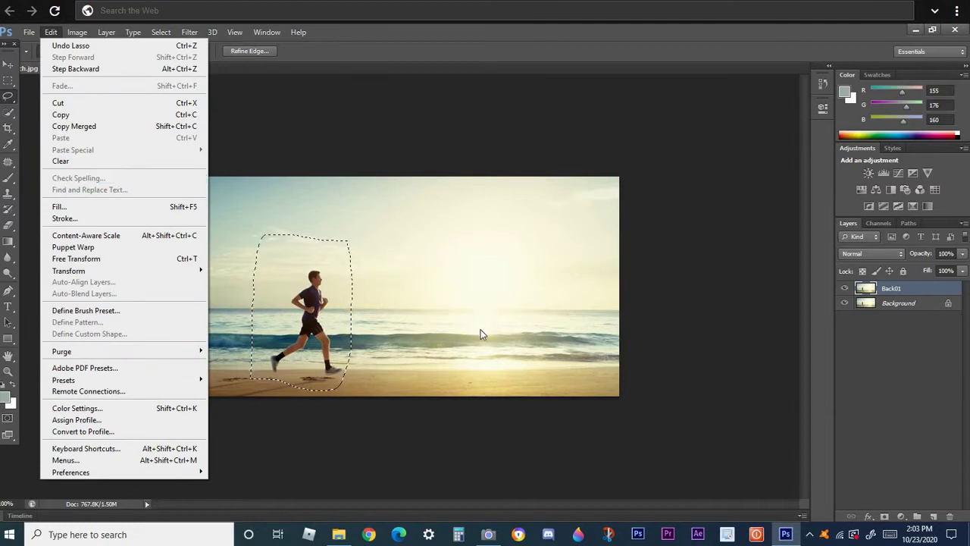
click(144, 207)
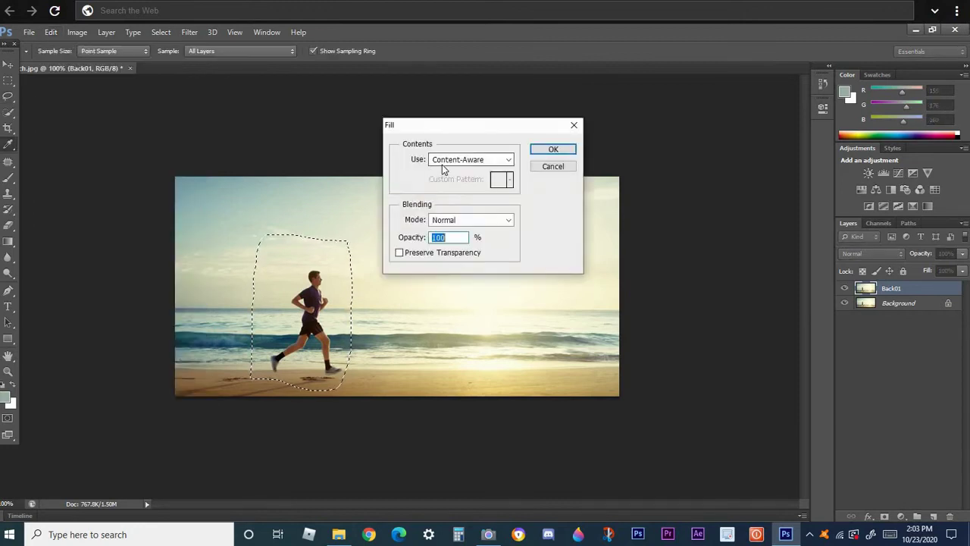
click(443, 162)
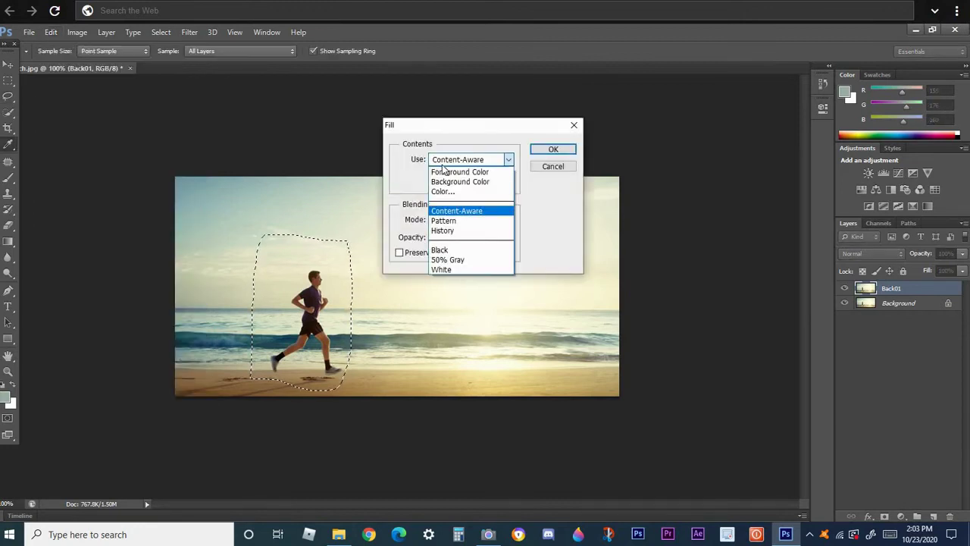
click(458, 213)
click(455, 218)
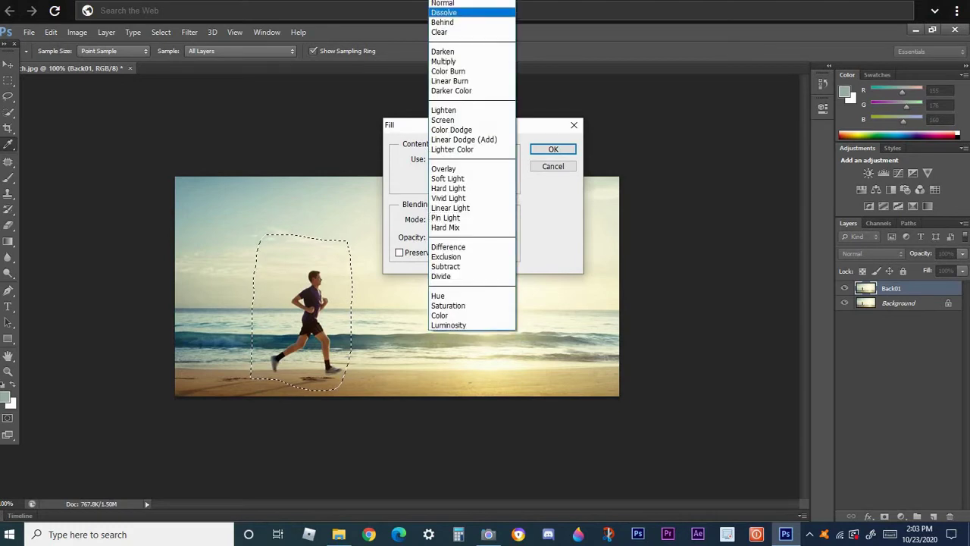
click(500, 5)
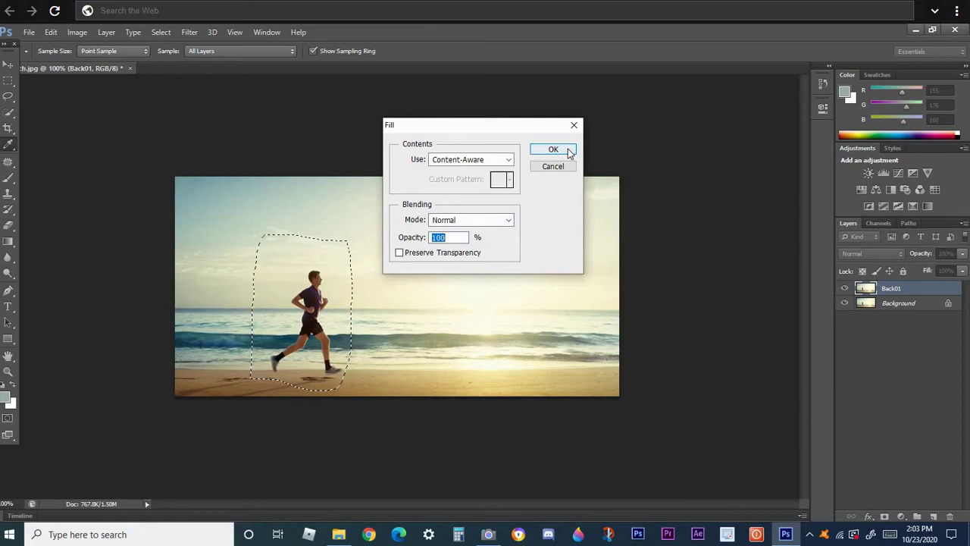
click(570, 151)
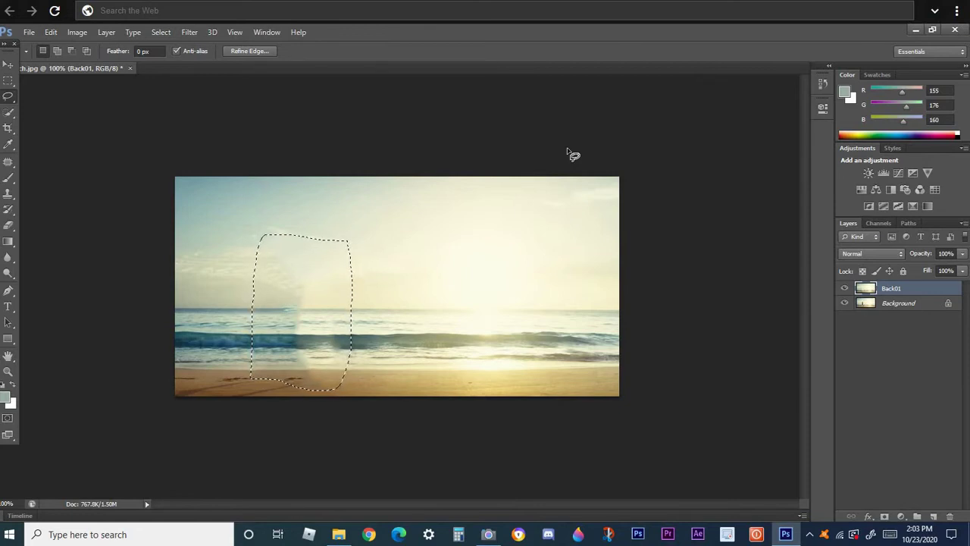
key(ctrl+d)
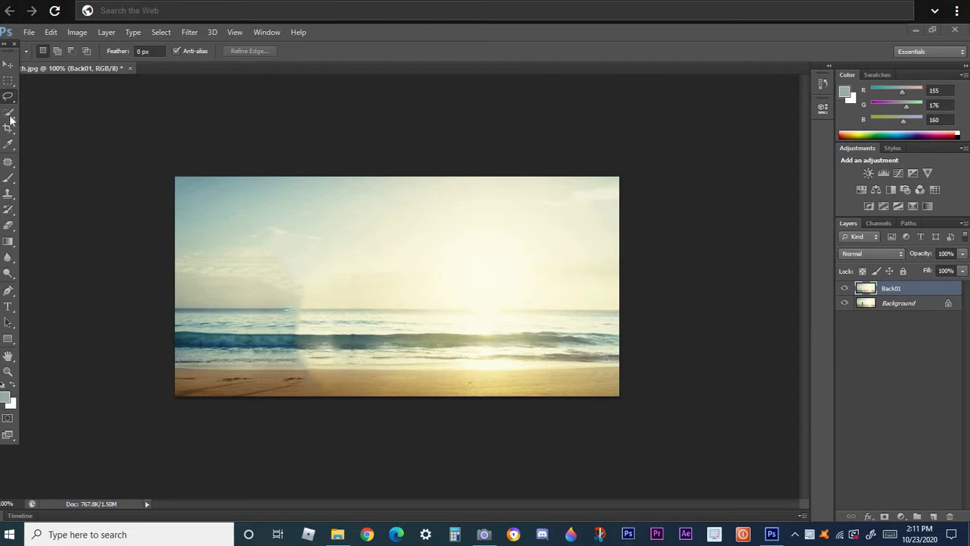
Switch to the Clone Stamp tool and reduce its brush size to 14 px
click(9, 166)
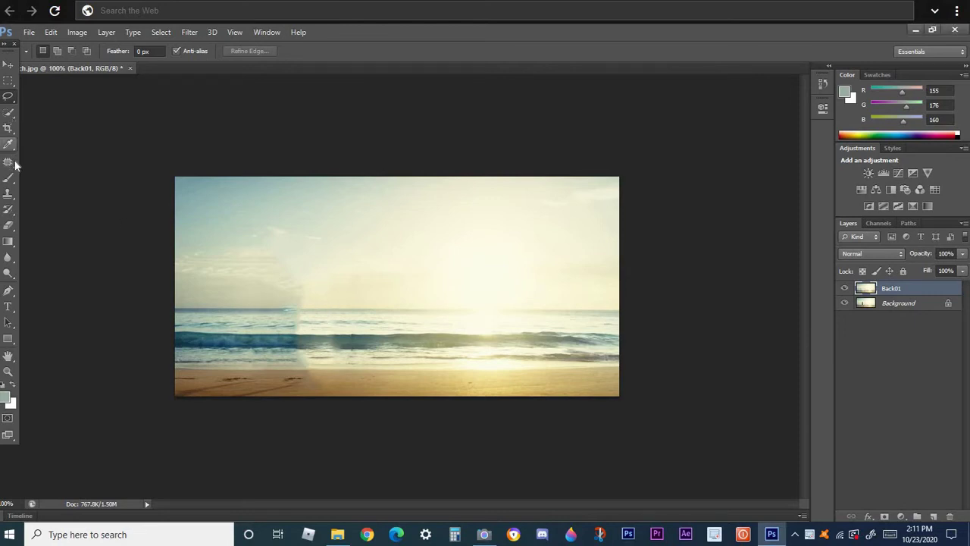
click(9, 162)
click(8, 196)
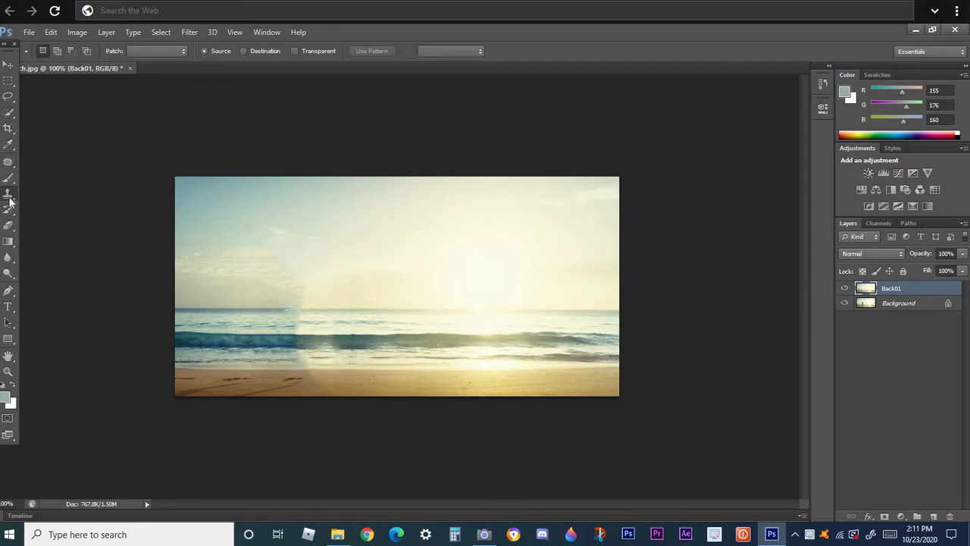
alt+click(277, 341)
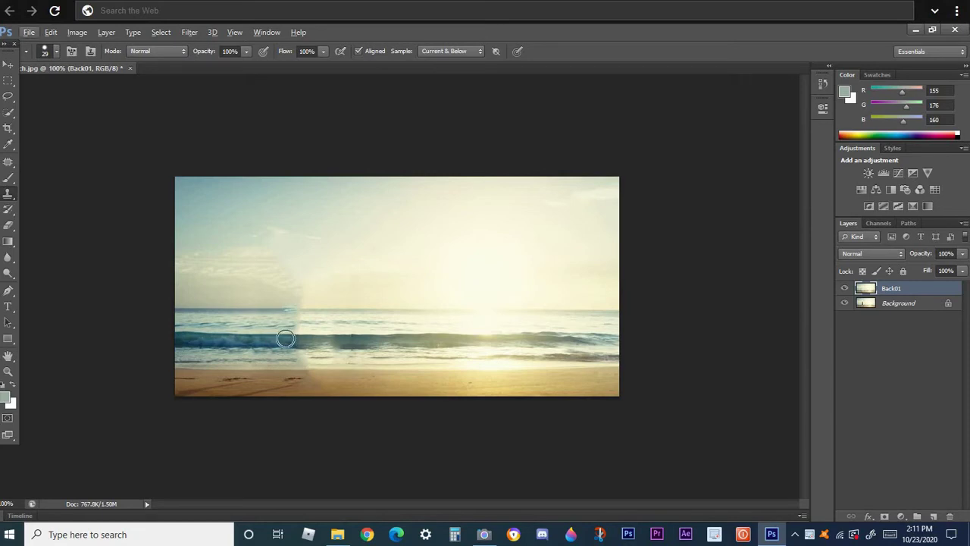
key(Escape)
right_click(276, 347)
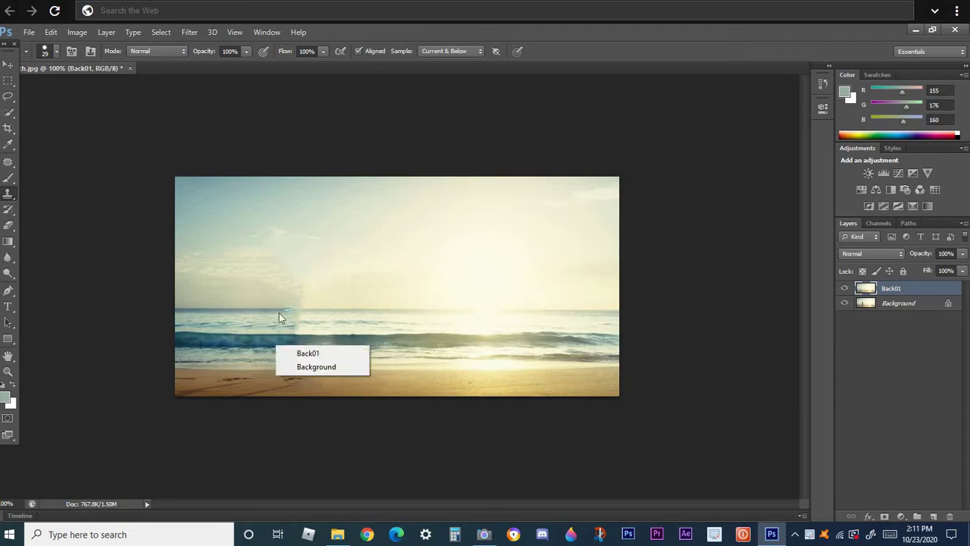
key(Escape)
key(alt)
scroll(276, 291, up, 2)
scroll(276, 290, down, 1)
scroll(275, 290, up, 1)
alt+click(276, 291)
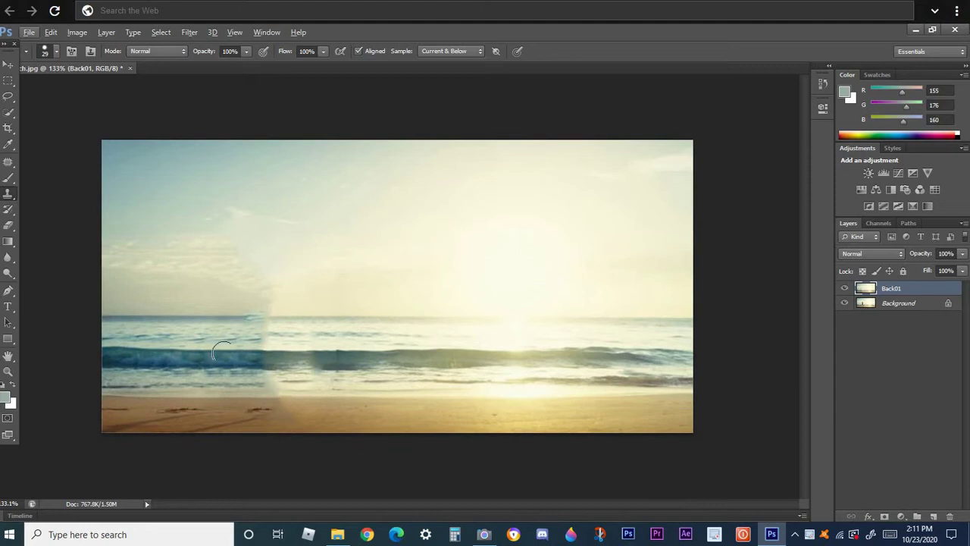
click(57, 51)
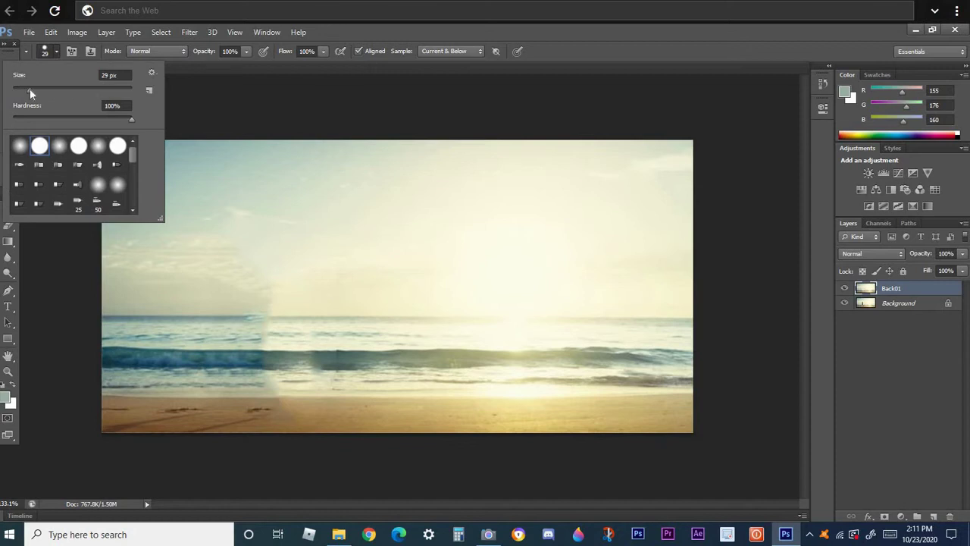
drag(29, 89, 21, 92)
click(50, 50)
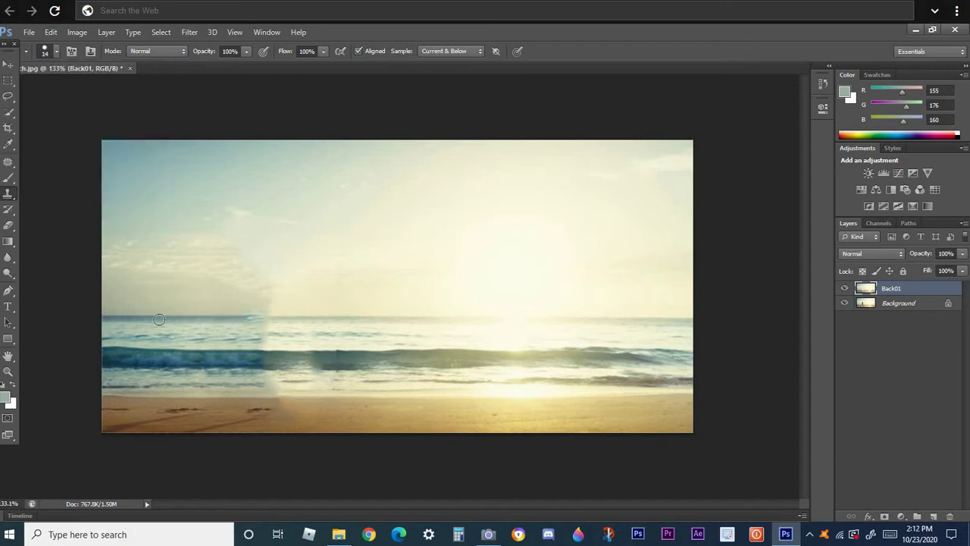
Clone the dark blue wave from the left side of the photo across the faded section where the runner stood
click(269, 357)
key(alt)
alt+click(138, 355)
mouse_move(272, 363)
mouse_down()
mouse_move(314, 359)
mouse_move(264, 358)
mouse_move(338, 353)
mouse_up()
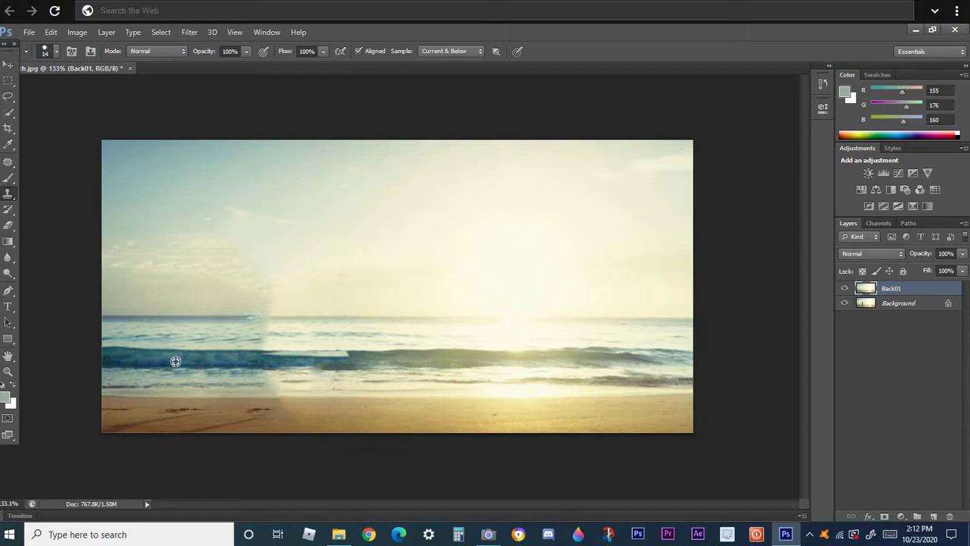
drag(287, 361, 346, 353)
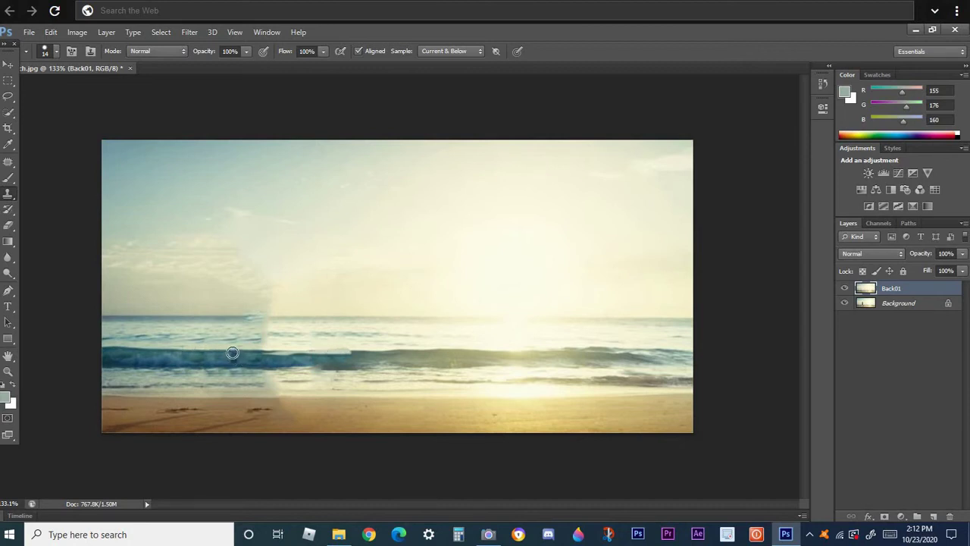
drag(260, 353, 311, 349)
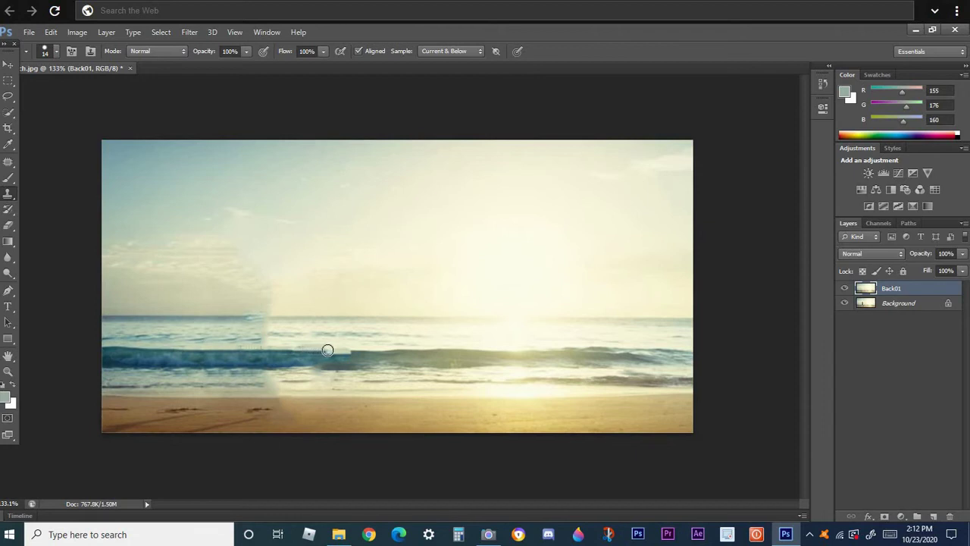
mouse_move(336, 348)
mouse_down()
mouse_move(350, 349)
mouse_move(333, 348)
mouse_up()
Clone the foam below the wave and the waterline above the sand rightward over the filled area and along the shore
alt+click(250, 379)
drag(281, 381, 341, 382)
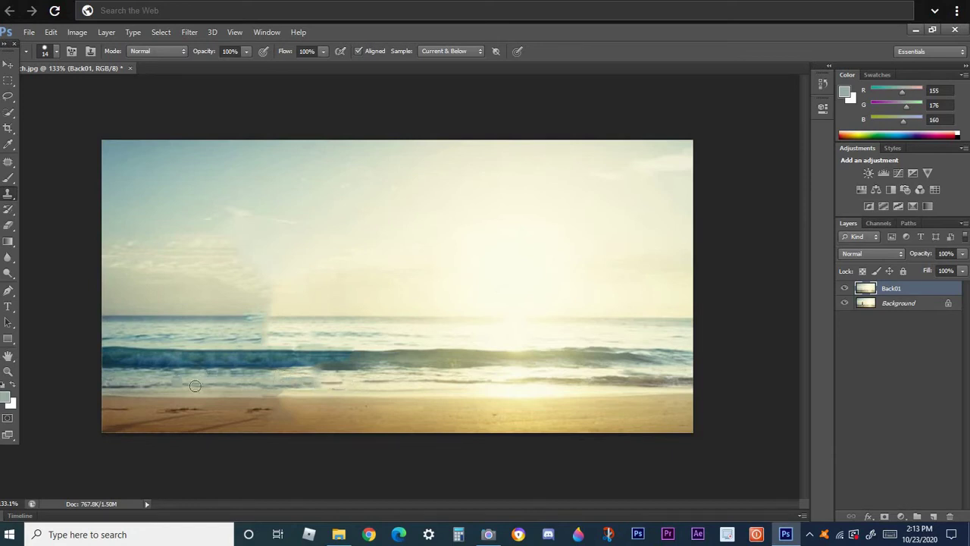
alt+click(246, 394)
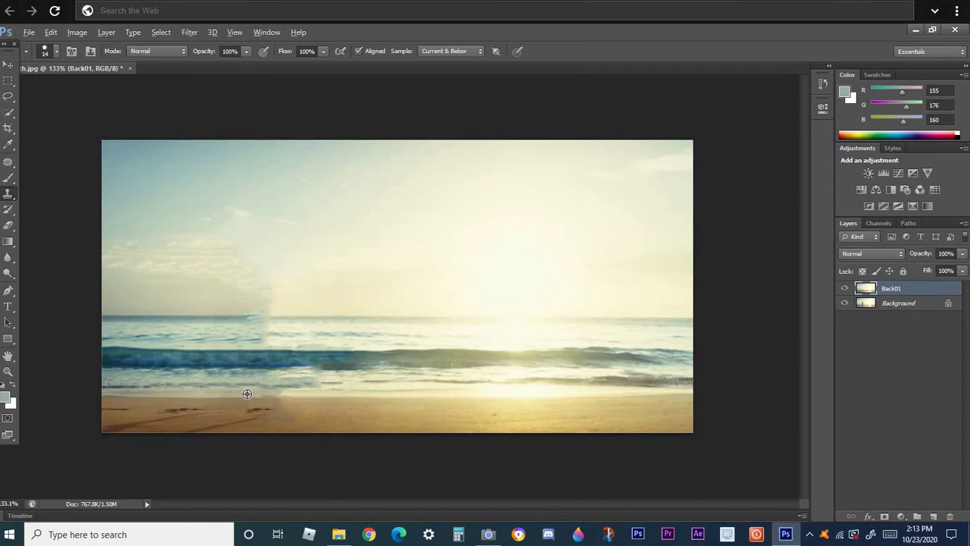
alt+click(175, 393)
drag(258, 402, 435, 394)
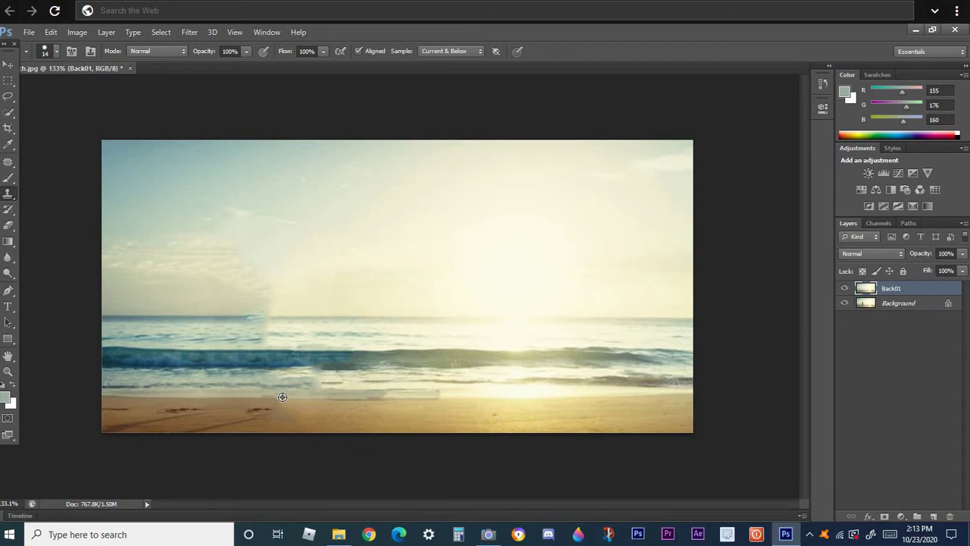
drag(281, 397, 632, 382)
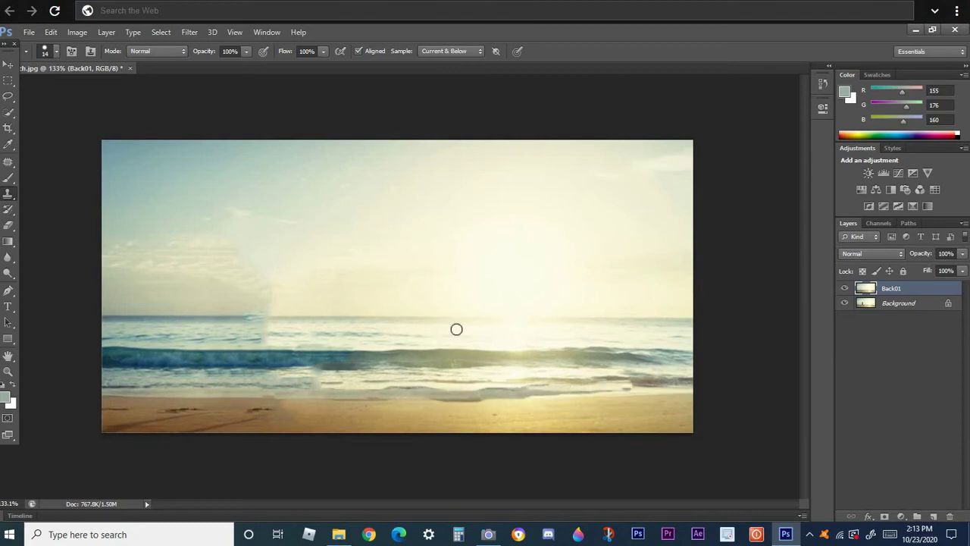
alt+click(417, 408)
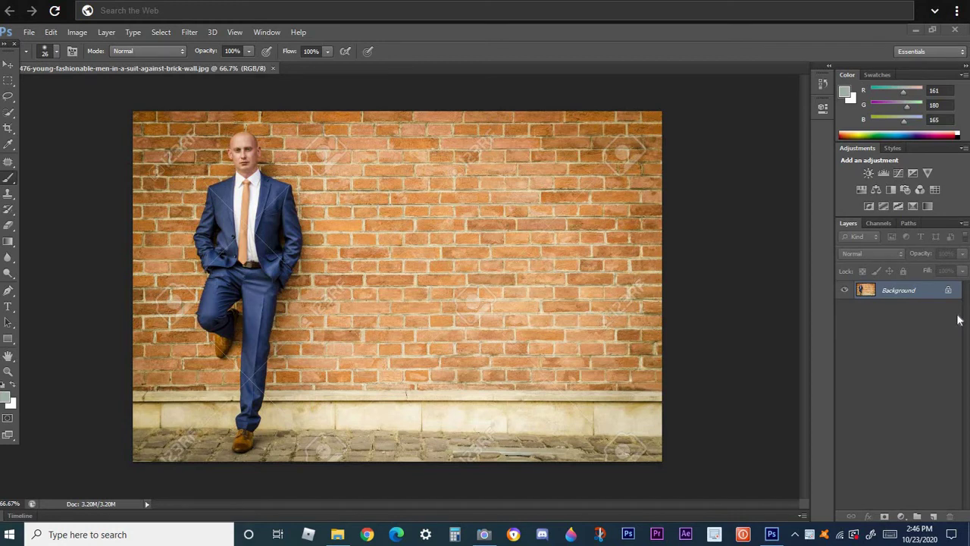
Paint a short diagonal brush stroke on the brick wall just left of the man's head
click(9, 97)
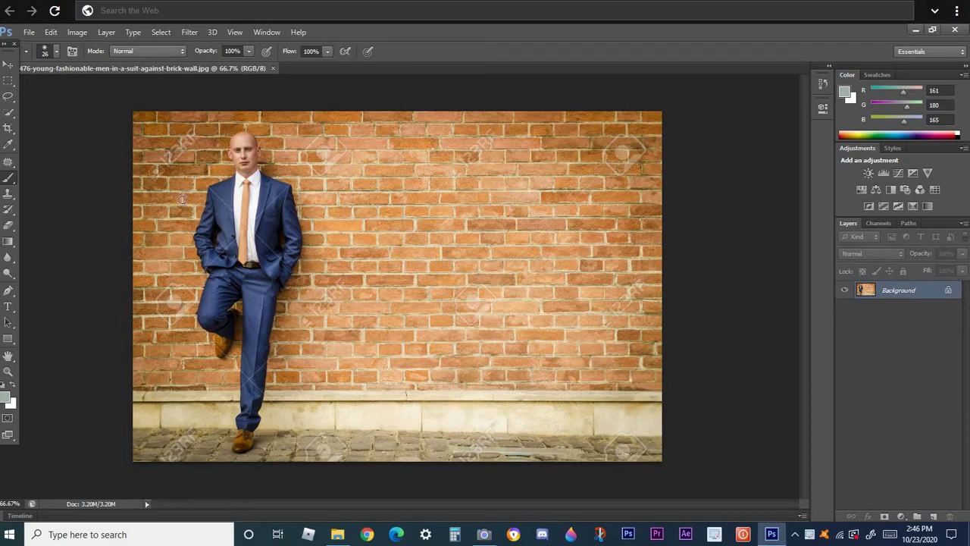
drag(210, 164, 228, 126)
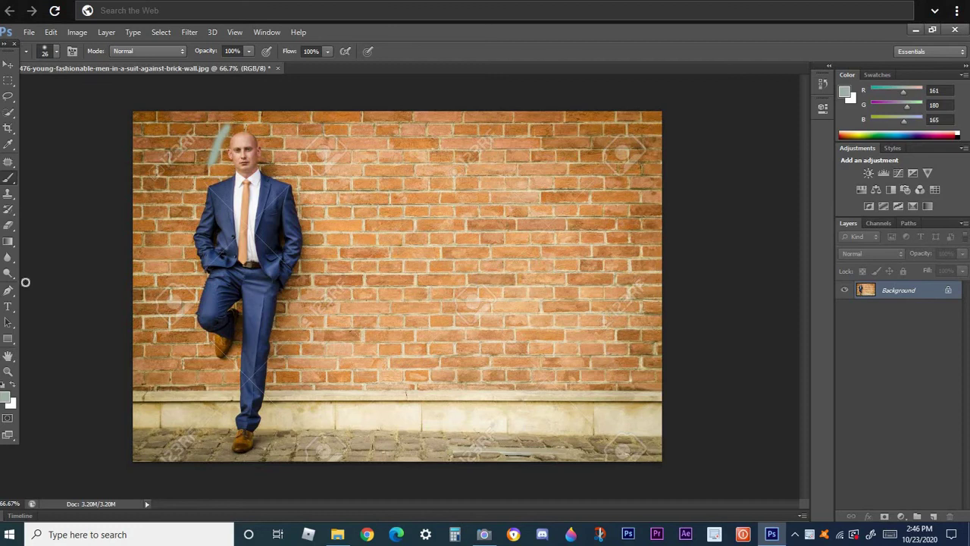
Erase a round spot over the painted stroke beside the man's head with a 158 px Eraser
click(8, 225)
click(57, 51)
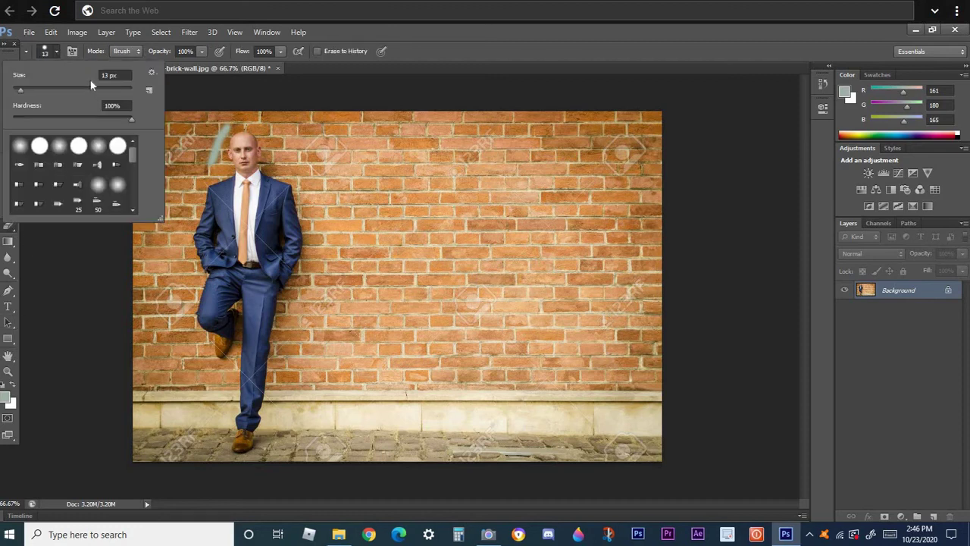
click(89, 88)
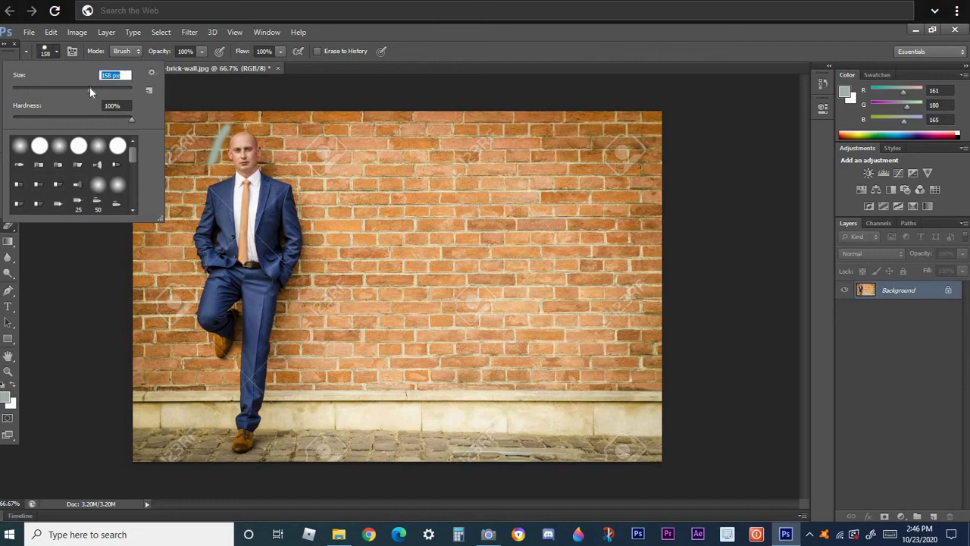
click(56, 51)
click(197, 154)
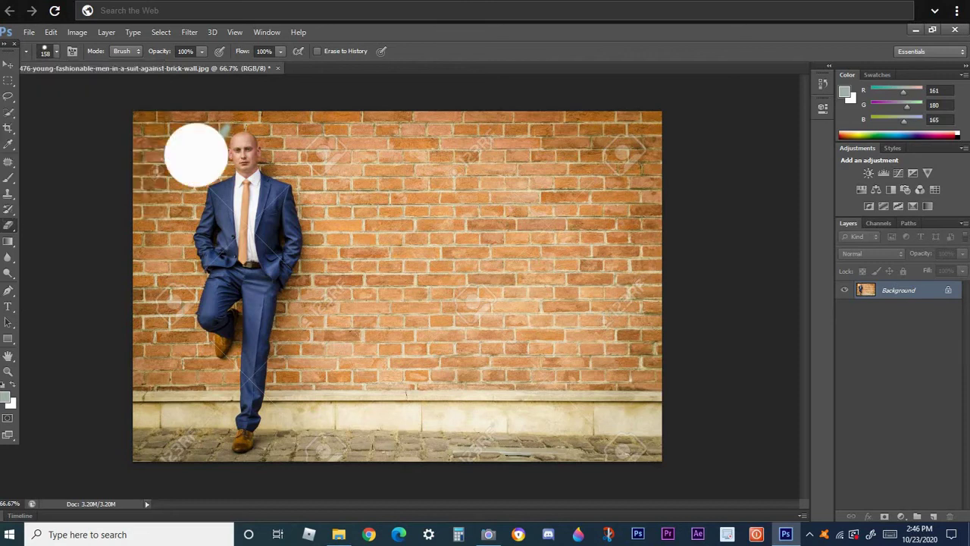
Erase most of the man and the brick wall with broad strokes of the 158 px Eraser
click(214, 136)
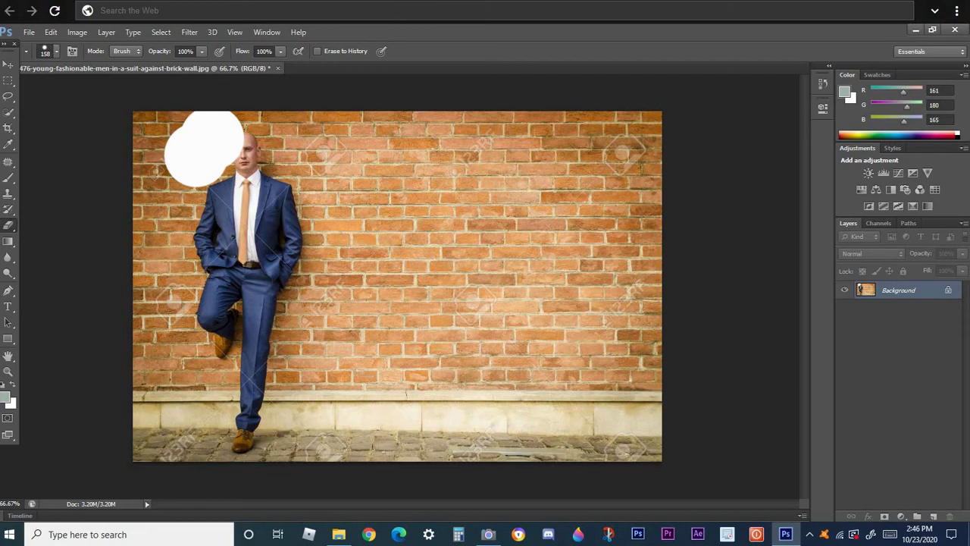
mouse_move(227, 151)
mouse_down()
mouse_move(313, 162)
mouse_move(182, 219)
mouse_move(409, 273)
mouse_move(265, 257)
mouse_move(443, 235)
mouse_move(485, 197)
mouse_move(521, 363)
mouse_move(578, 404)
mouse_move(257, 406)
mouse_move(219, 371)
mouse_up()
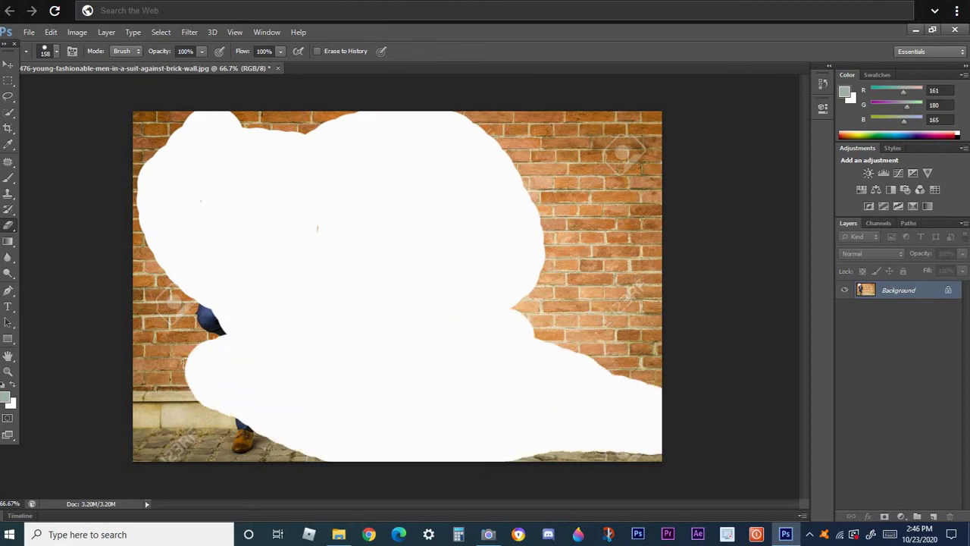
click(557, 303)
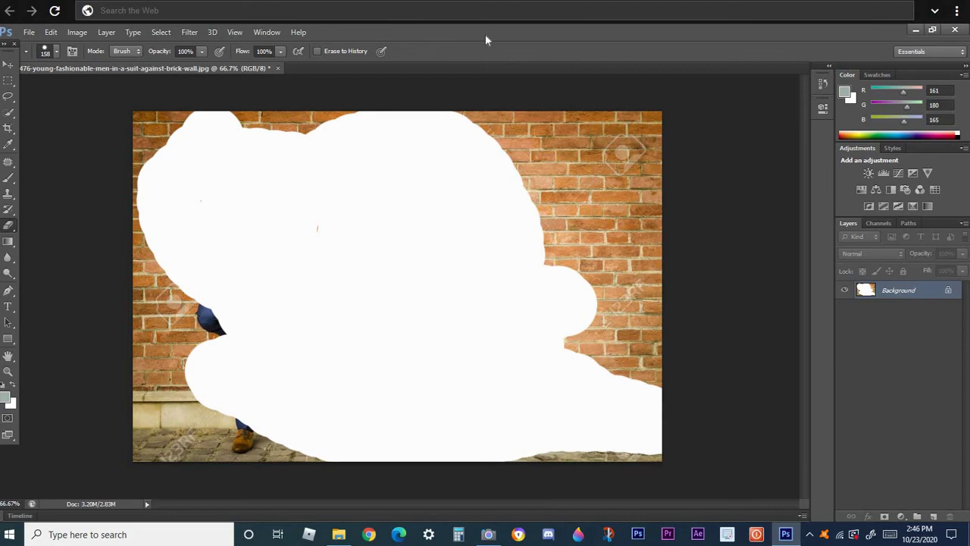
Close the photo without saving and reopen the original man-against-brick-wall photo, discarding its embedded color profile
click(277, 69)
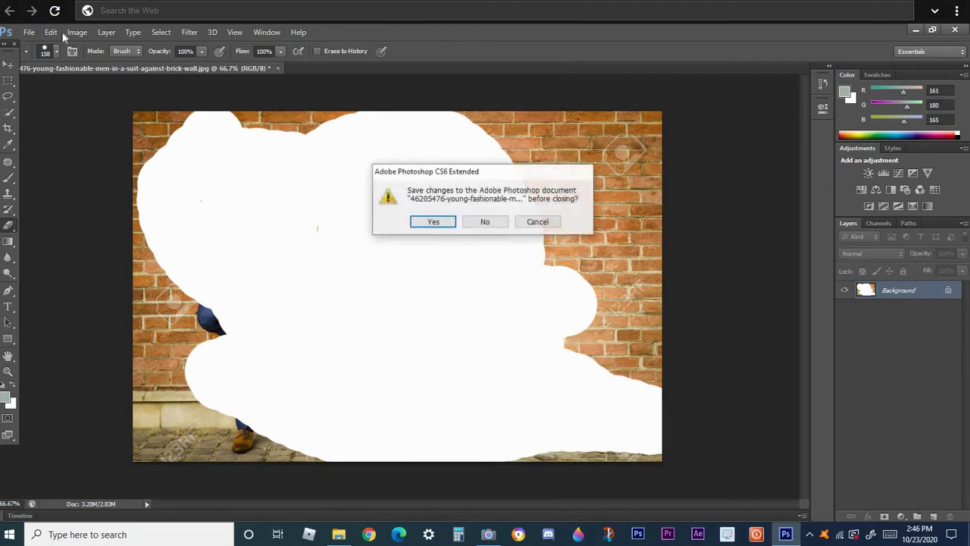
click(470, 224)
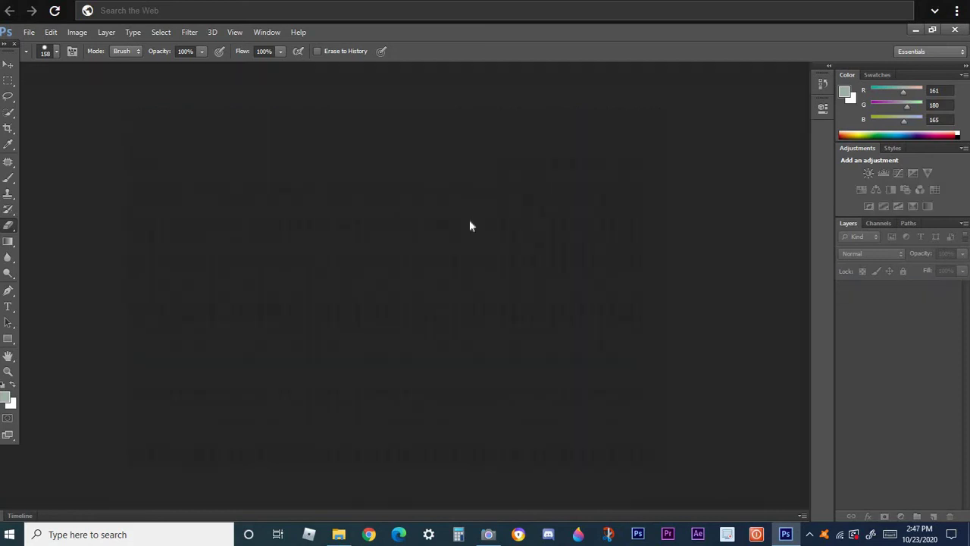
click(29, 31)
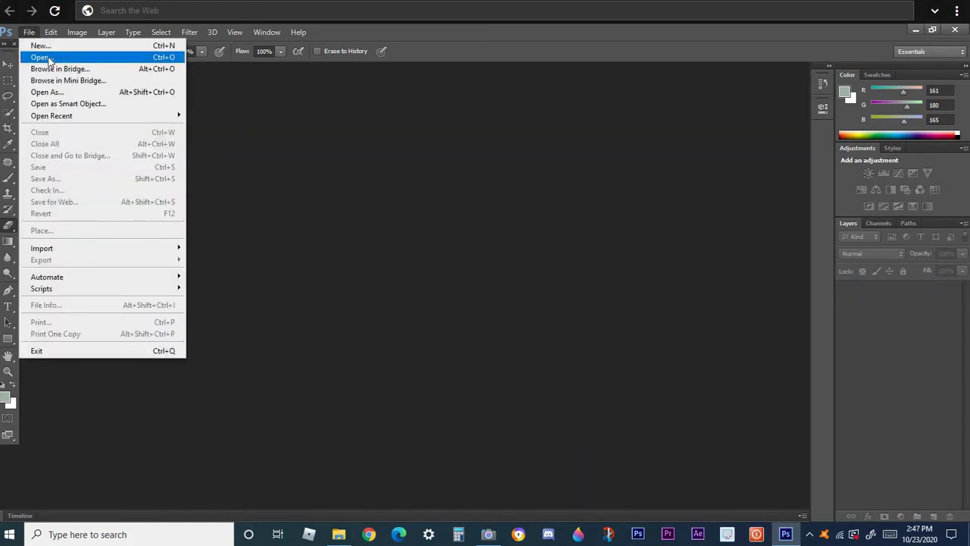
click(34, 57)
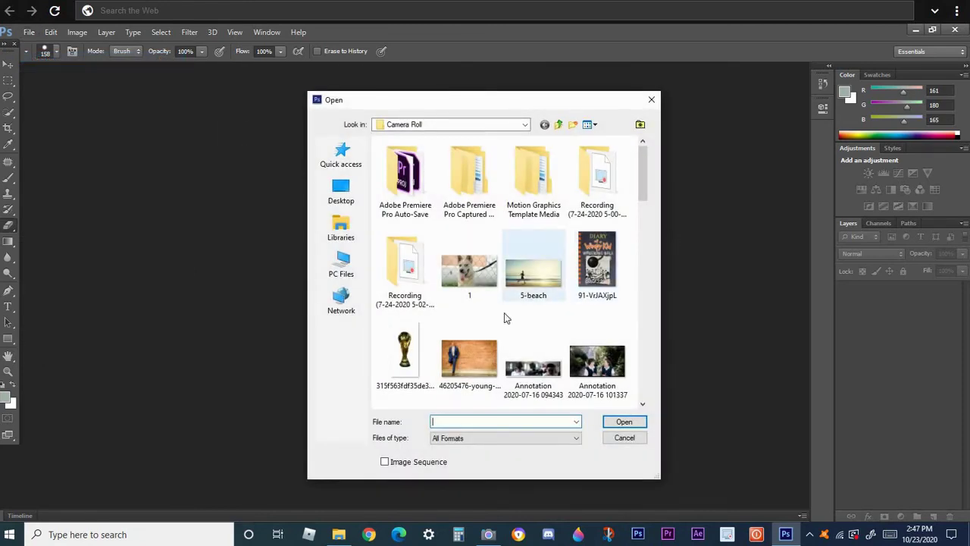
double_click(464, 368)
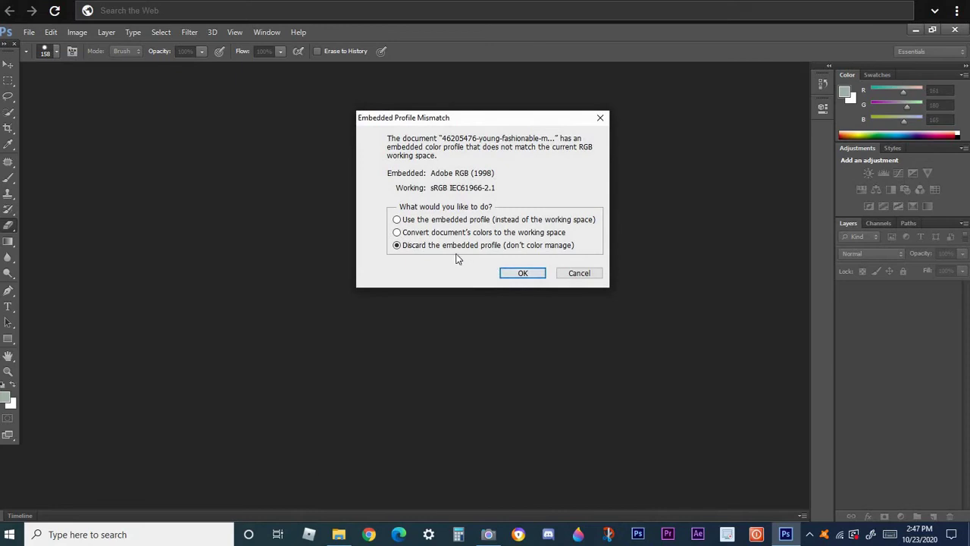
click(522, 274)
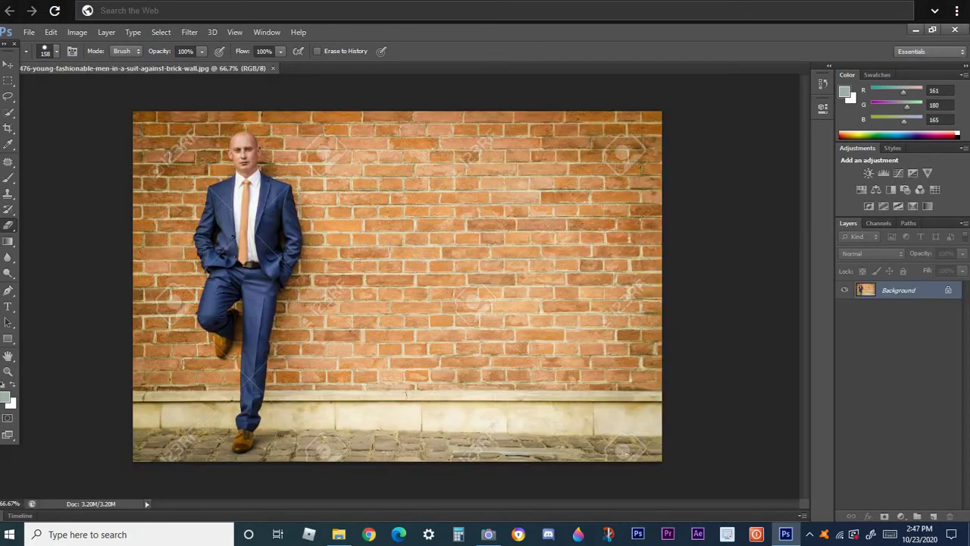
Duplicate the Background layer under the name Background copy1
right_click(916, 289)
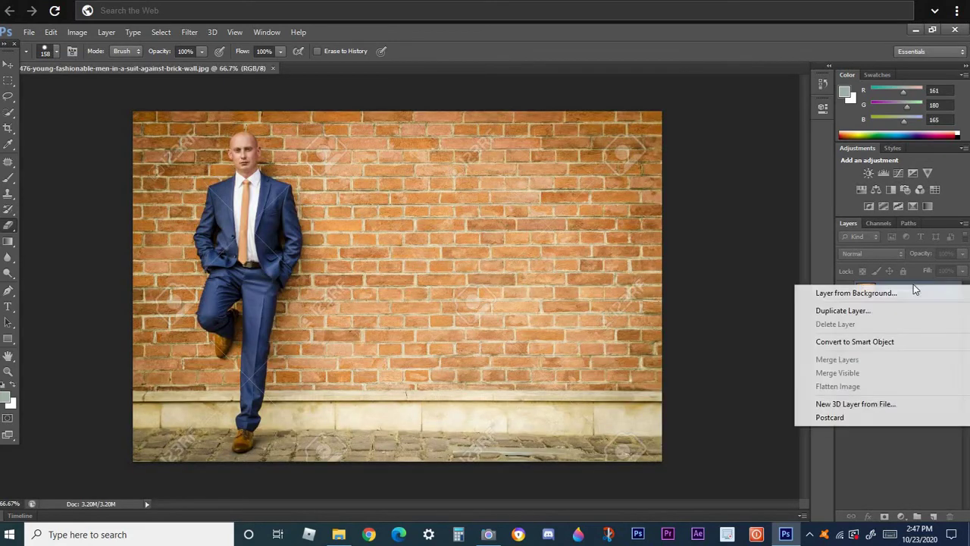
click(874, 314)
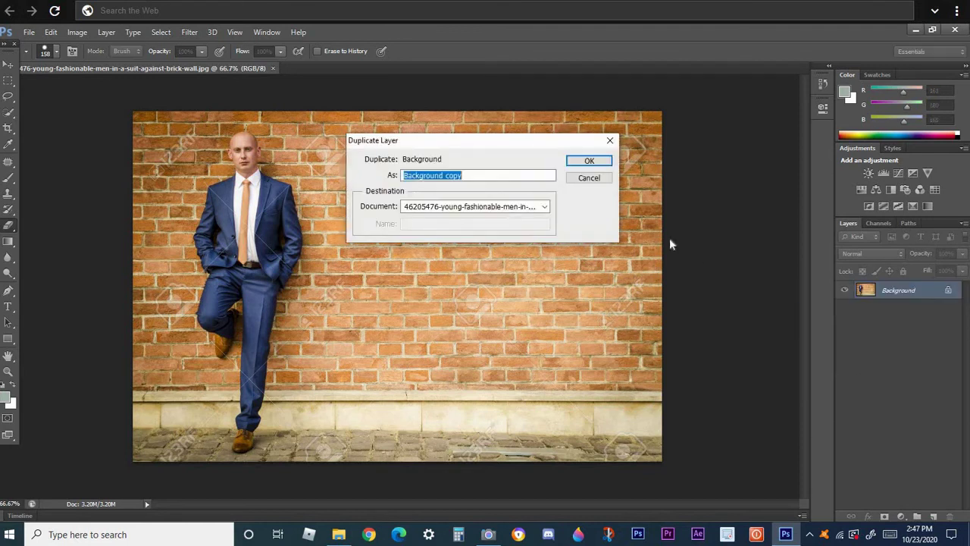
click(502, 175)
text(1)
key(Return)
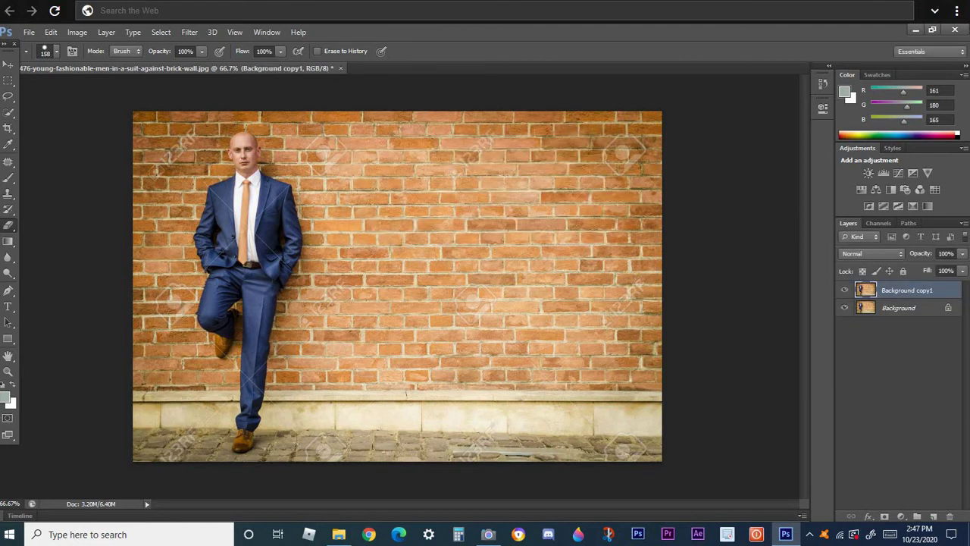
Duplicate the Background layer again under the name Background copy2
right_click(867, 290)
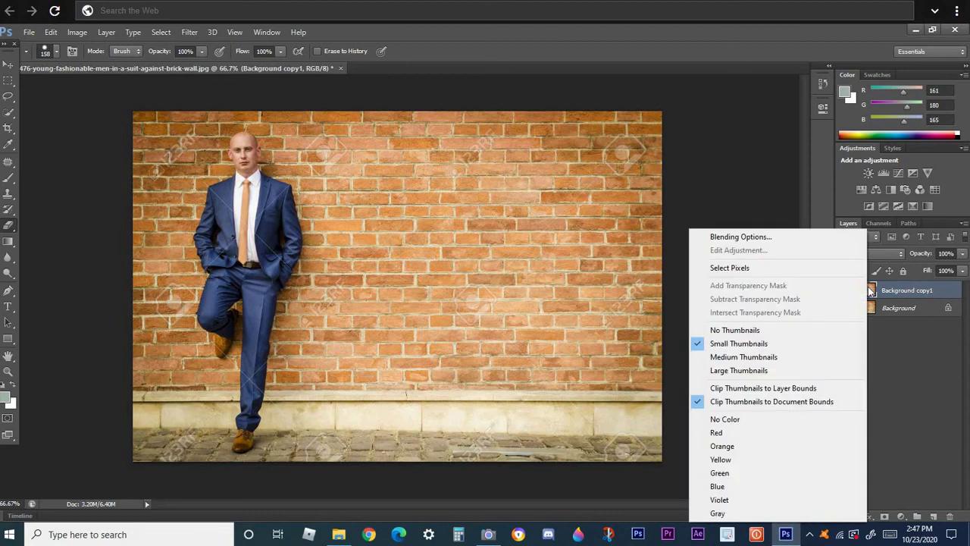
right_click(910, 315)
click(840, 338)
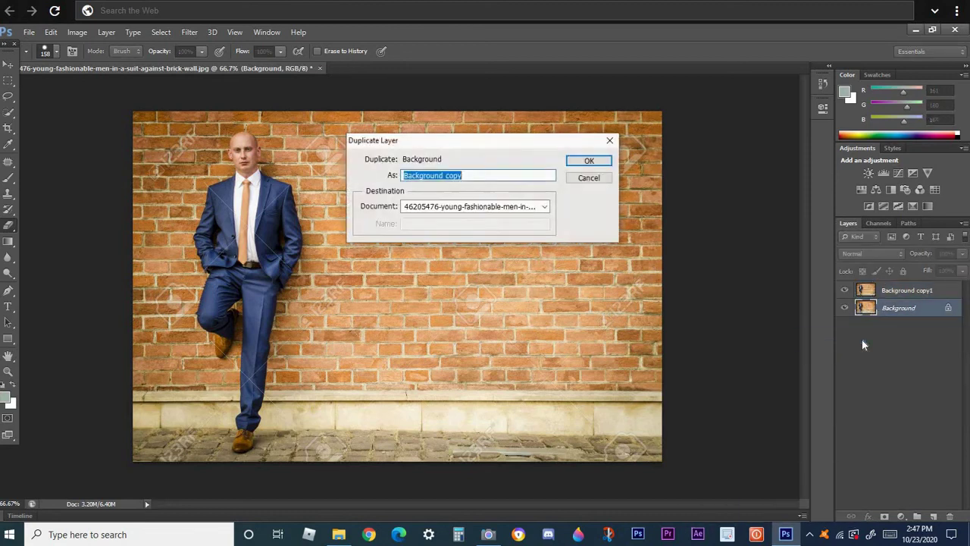
key(Right)
text(2)
key(Return)
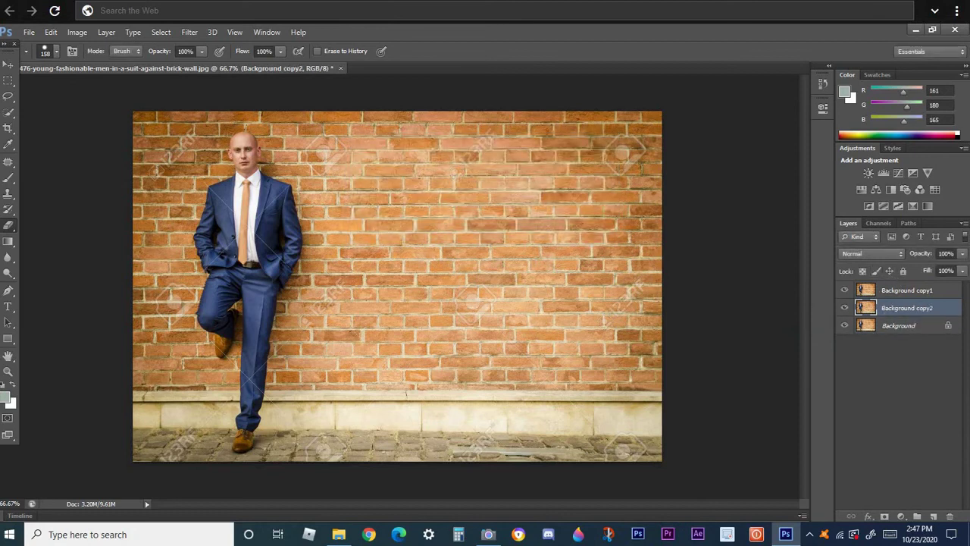
Erase broad areas on Background copy1, Background copy2 and the Background layer in turn, and deselect the layers
click(924, 292)
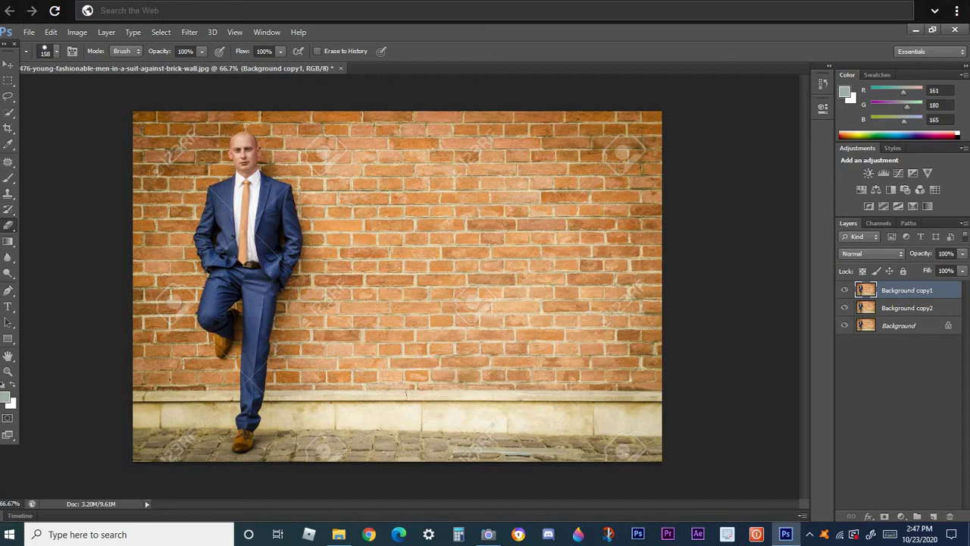
click(897, 311)
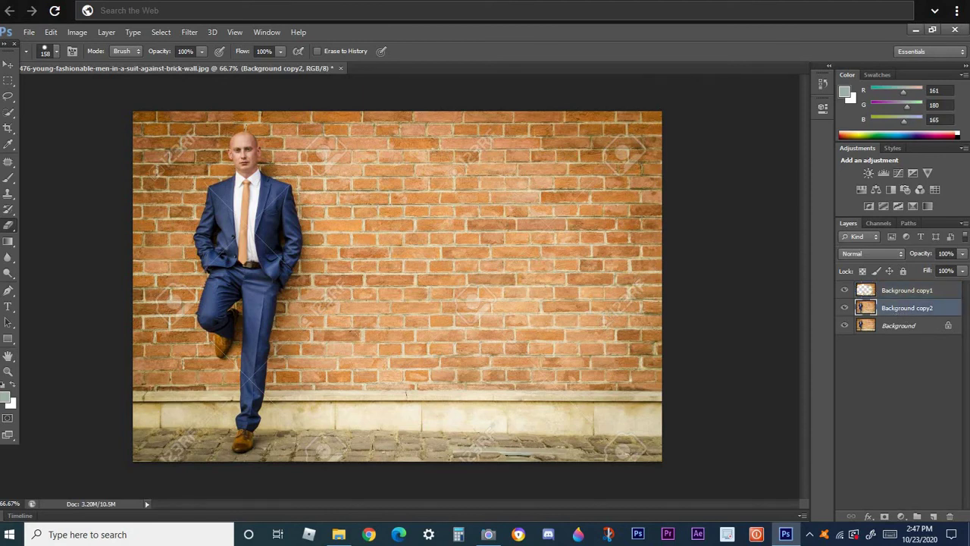
click(913, 327)
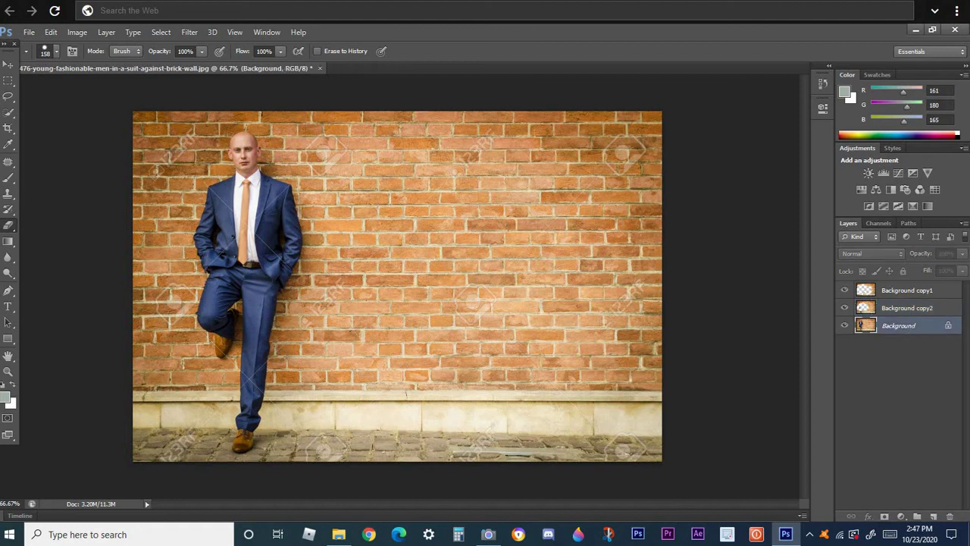
mouse_move(309, 316)
mouse_down()
mouse_move(352, 280)
mouse_move(249, 300)
mouse_up()
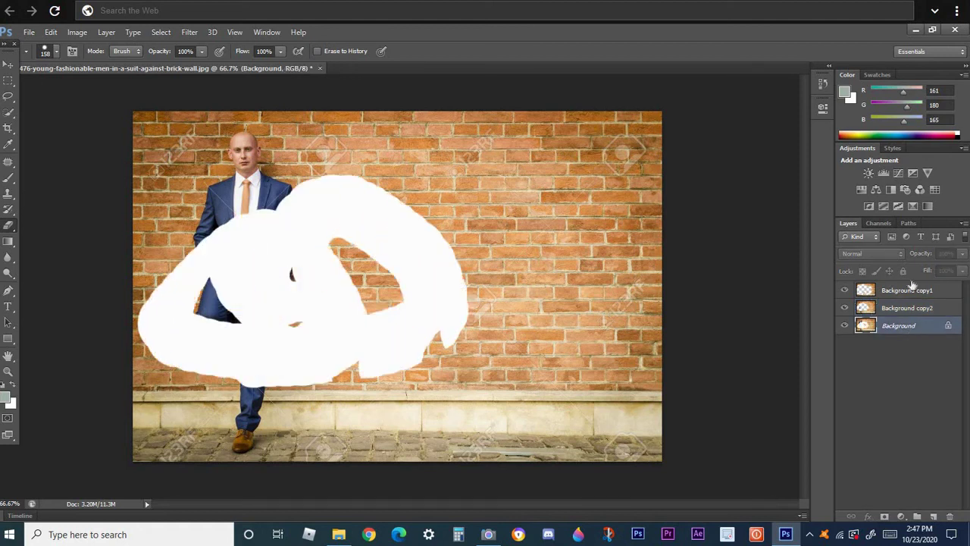
click(879, 379)
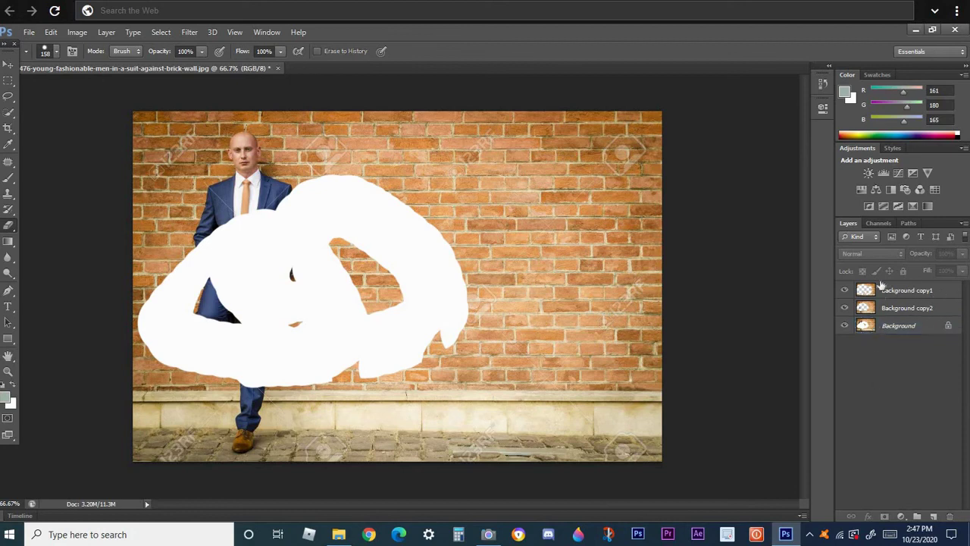
Close the layered document without saving and postpone the Windows restart by an hour
click(278, 69)
click(479, 220)
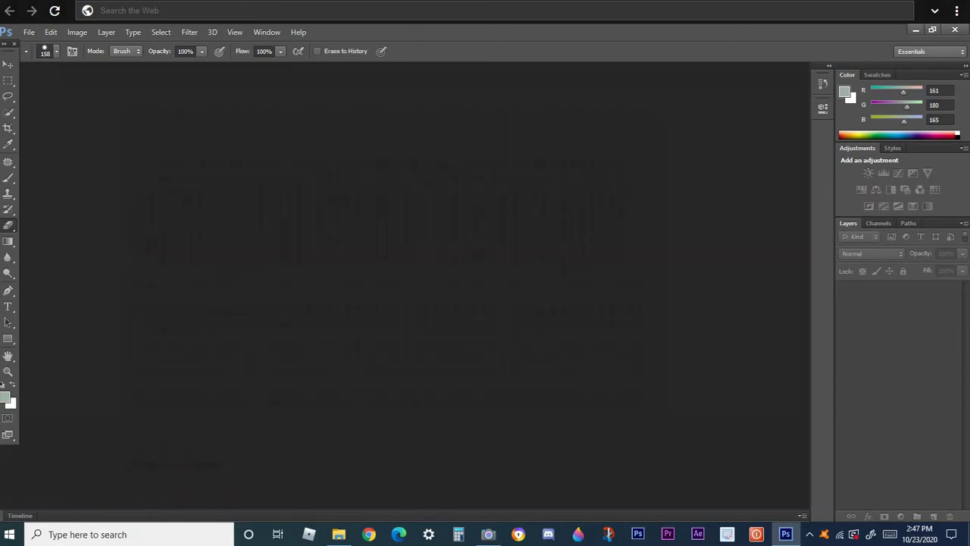
click(29, 32)
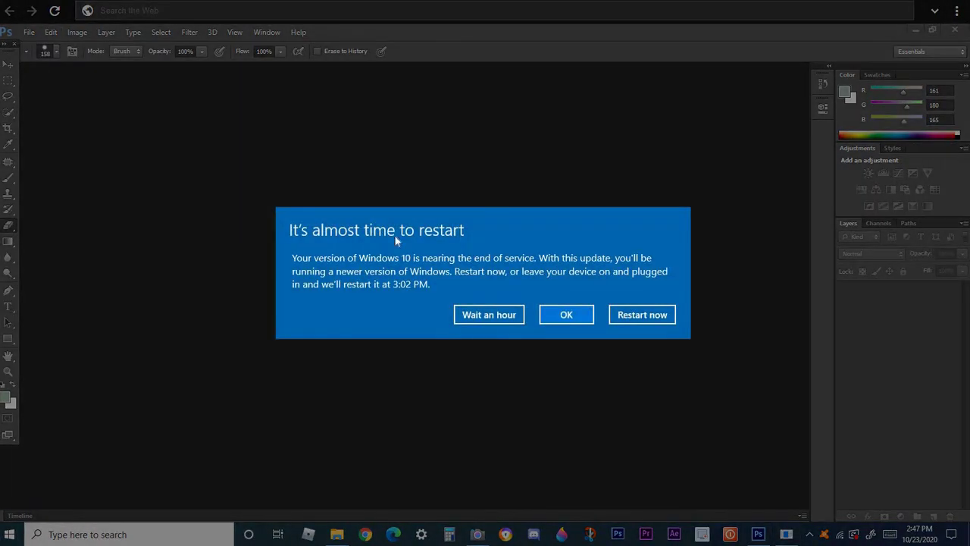
click(519, 317)
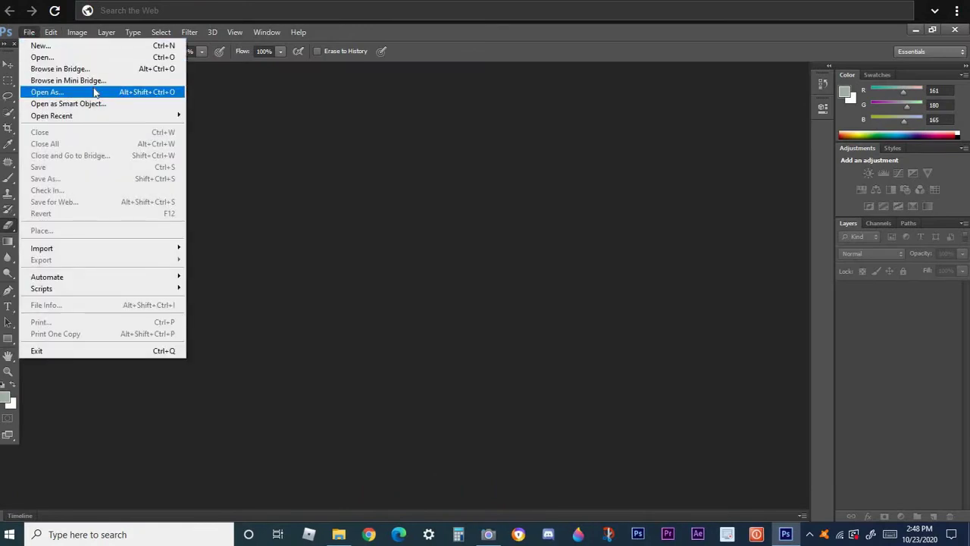
Open 46205476-young-fashionable-men-in-a-suit-against-brick-wall.jpg from the Camera Roll folder with its embedded profile discarded
click(72, 58)
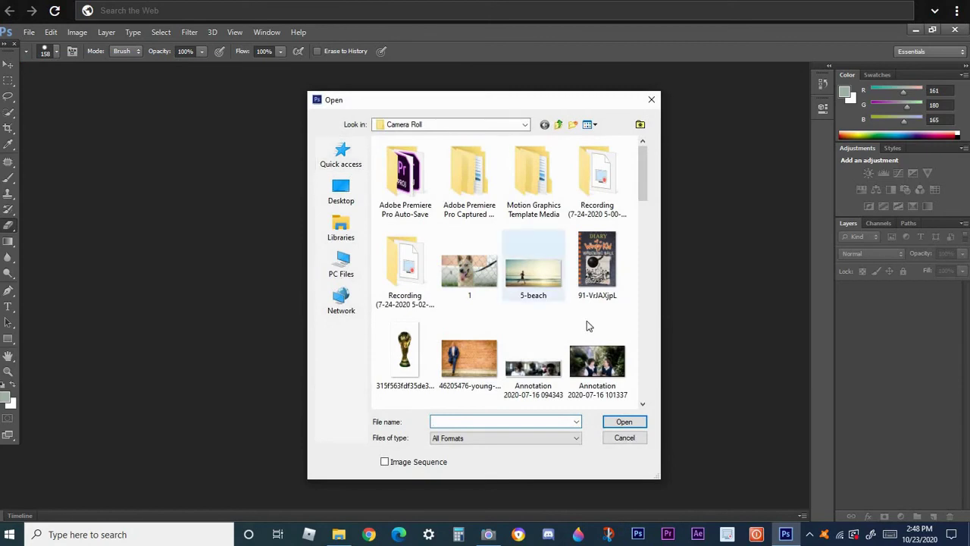
click(466, 364)
double_click(466, 363)
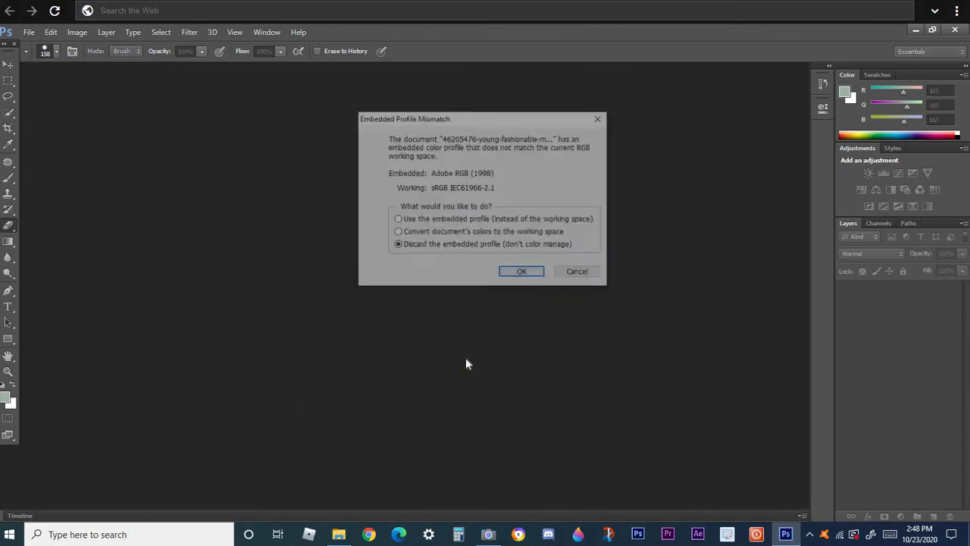
click(521, 272)
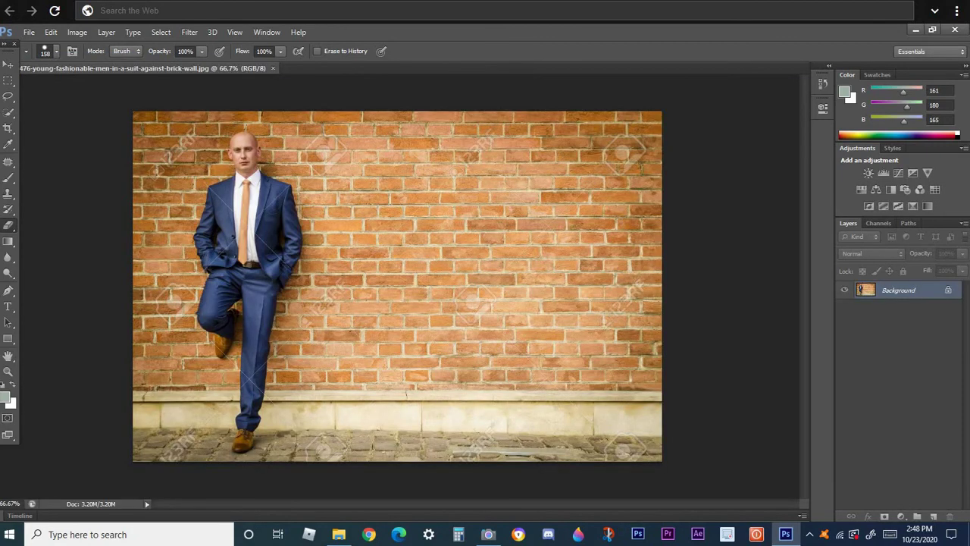
Outline the whole man with the Patch Tool in Source mode, replace him with the brick wall just to his right, and deselect
click(8, 163)
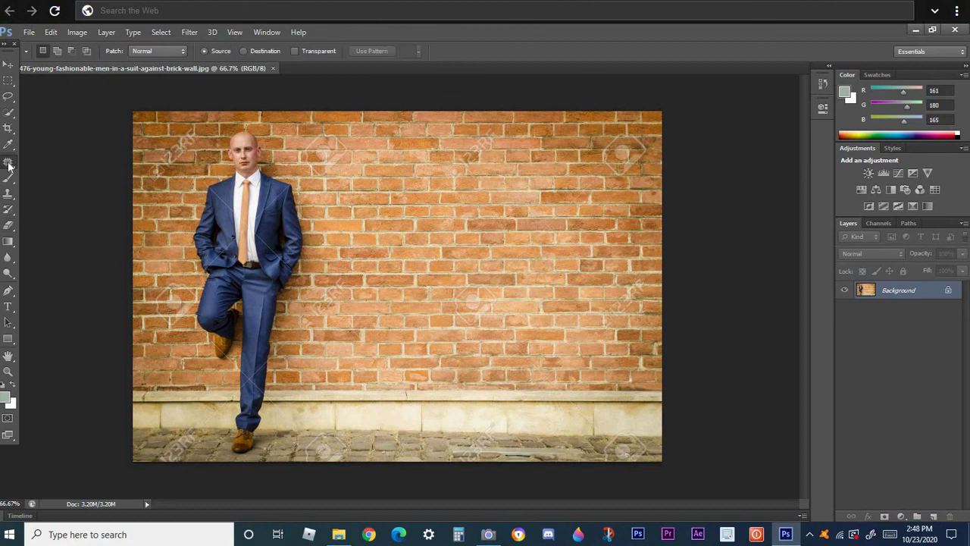
right_click(8, 163)
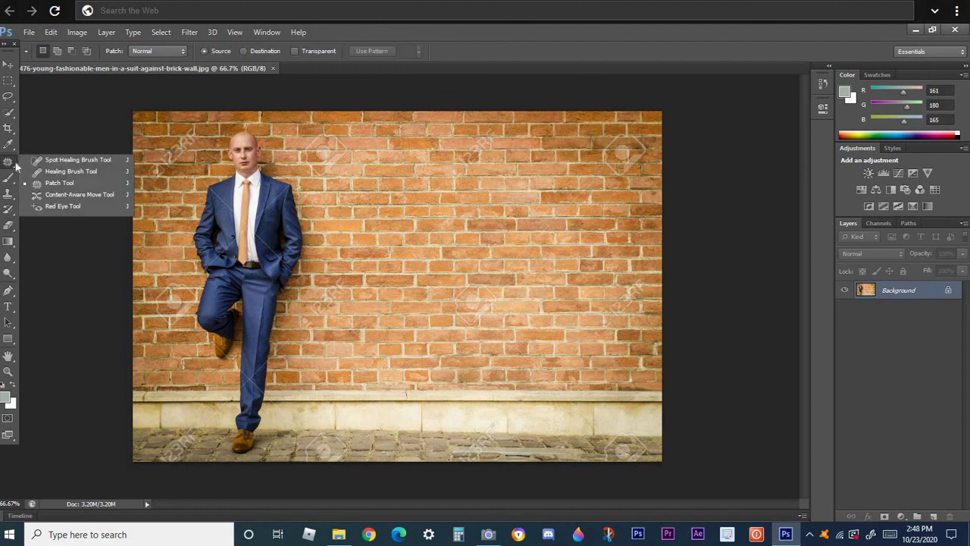
click(58, 187)
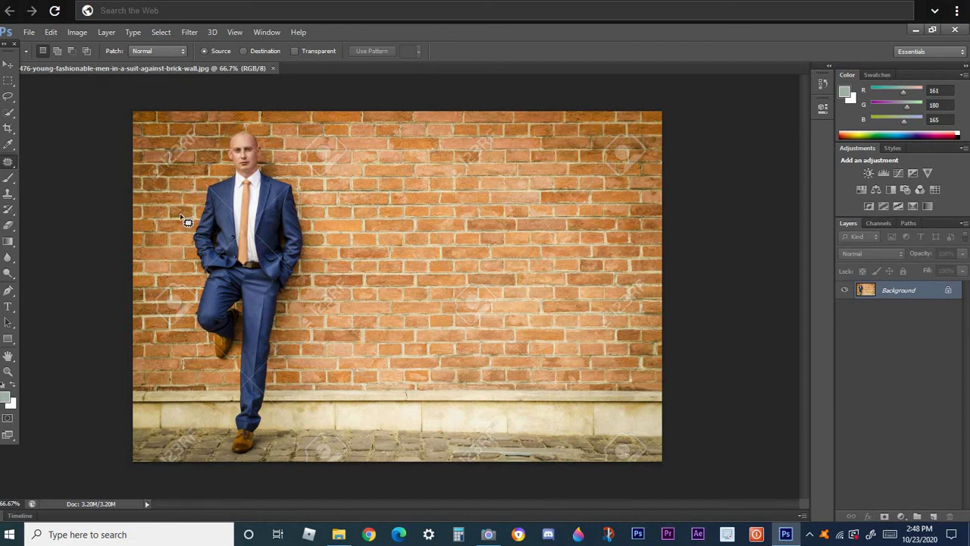
mouse_move(194, 388)
mouse_down()
mouse_move(199, 418)
mouse_move(229, 461)
mouse_move(305, 429)
mouse_move(327, 324)
mouse_move(326, 186)
mouse_move(273, 138)
mouse_move(237, 129)
mouse_up()
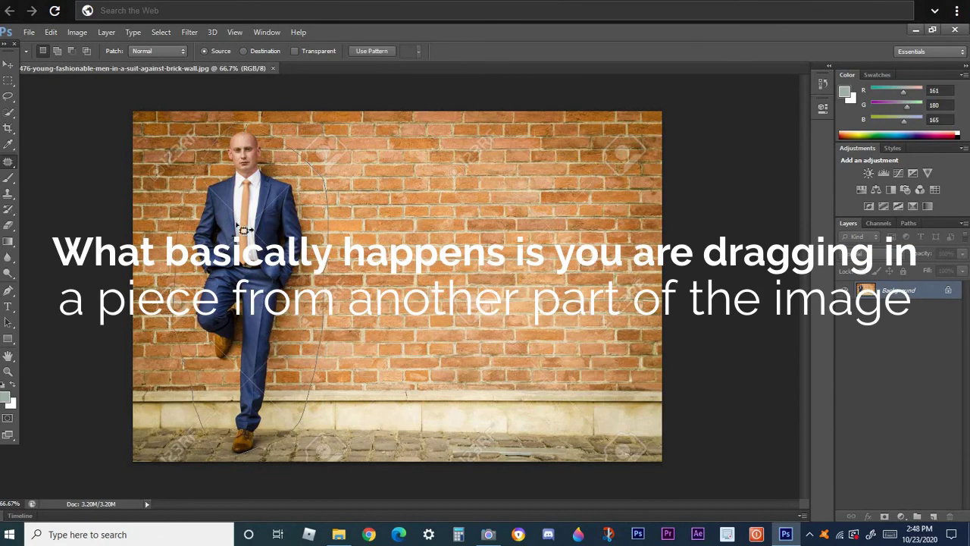
drag(254, 242, 361, 236)
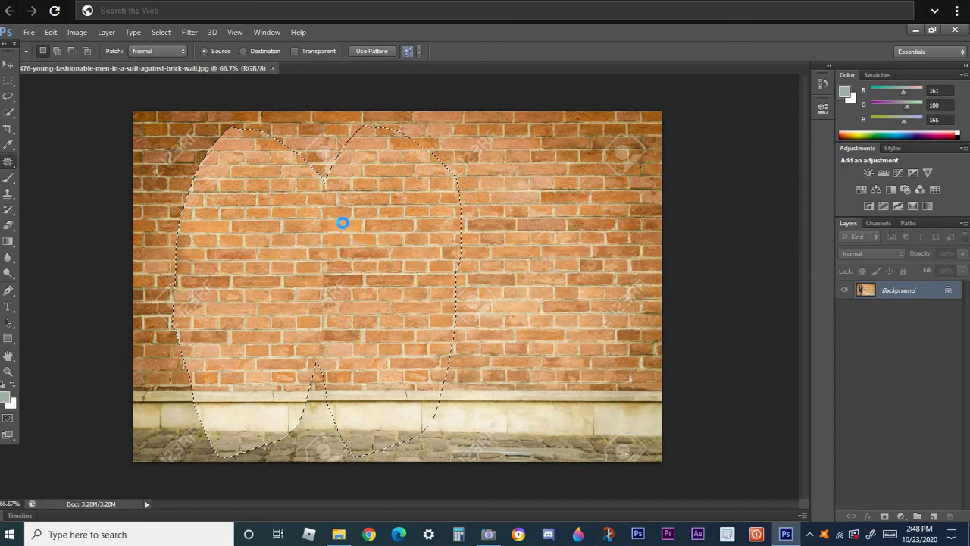
key(ctrl+d)
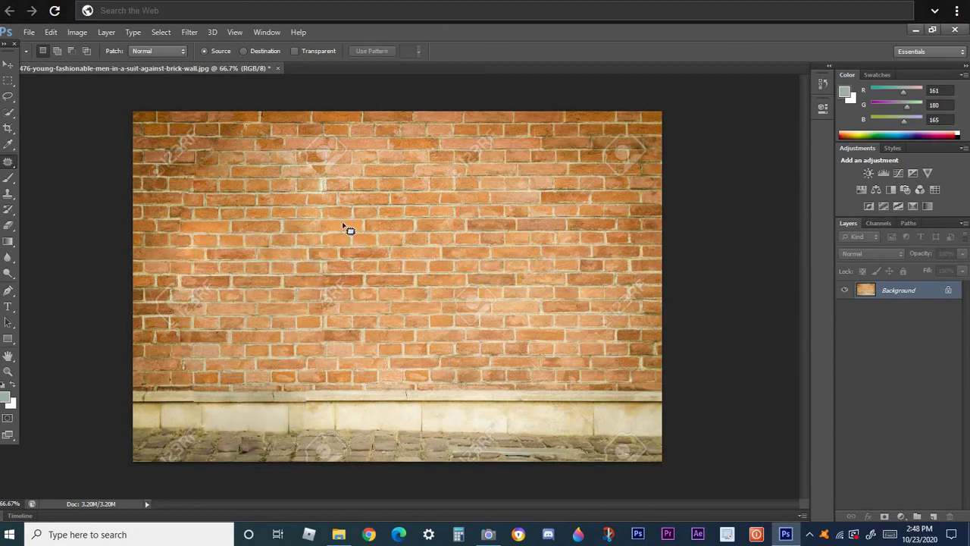